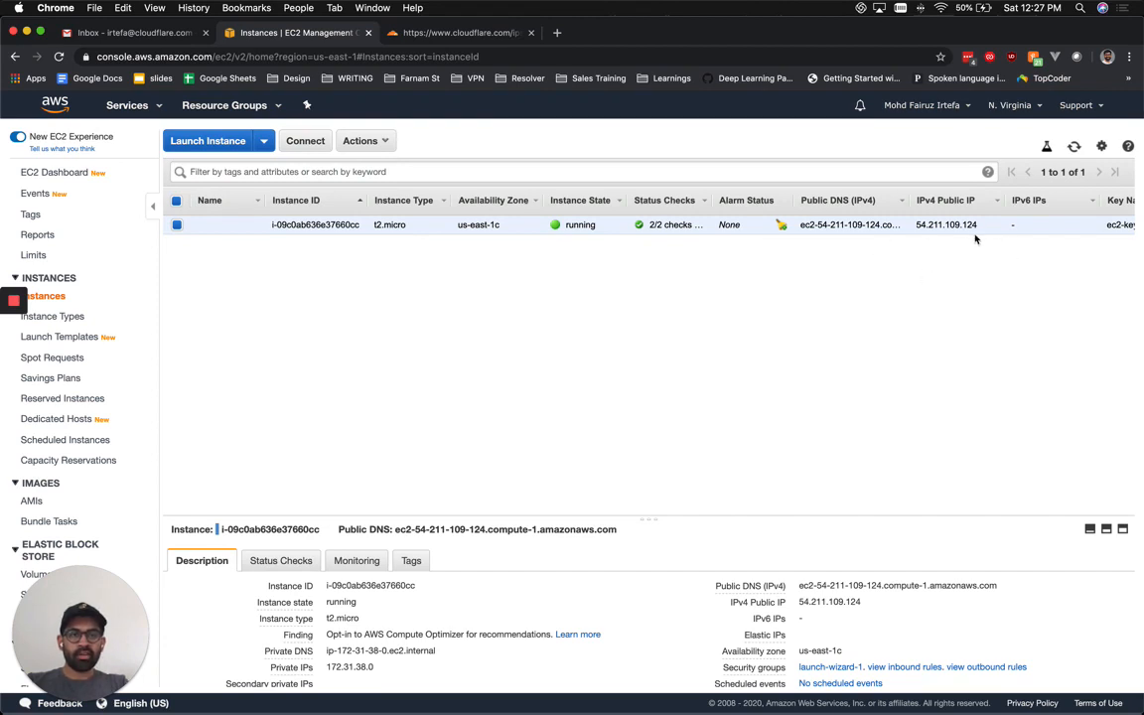
Copy the instance's public IP 54.211.109.124 and load it in a new browser tab.
{"action": "left_click_drag", "start_coordinate": [978, 231], "coordinate": [918, 235]}
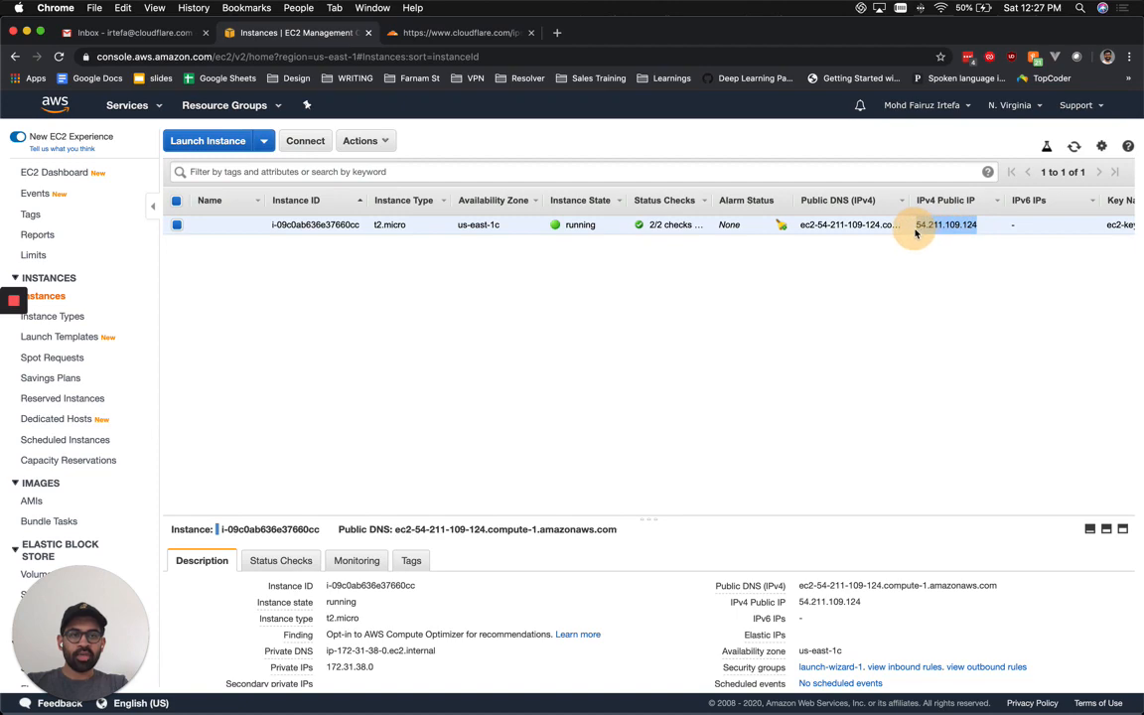
{"action": "key", "text": "super+c"}
{"action": "key", "text": "super+t"}
{"action": "key", "text": "super+v"}
{"action": "key", "text": "Return"}
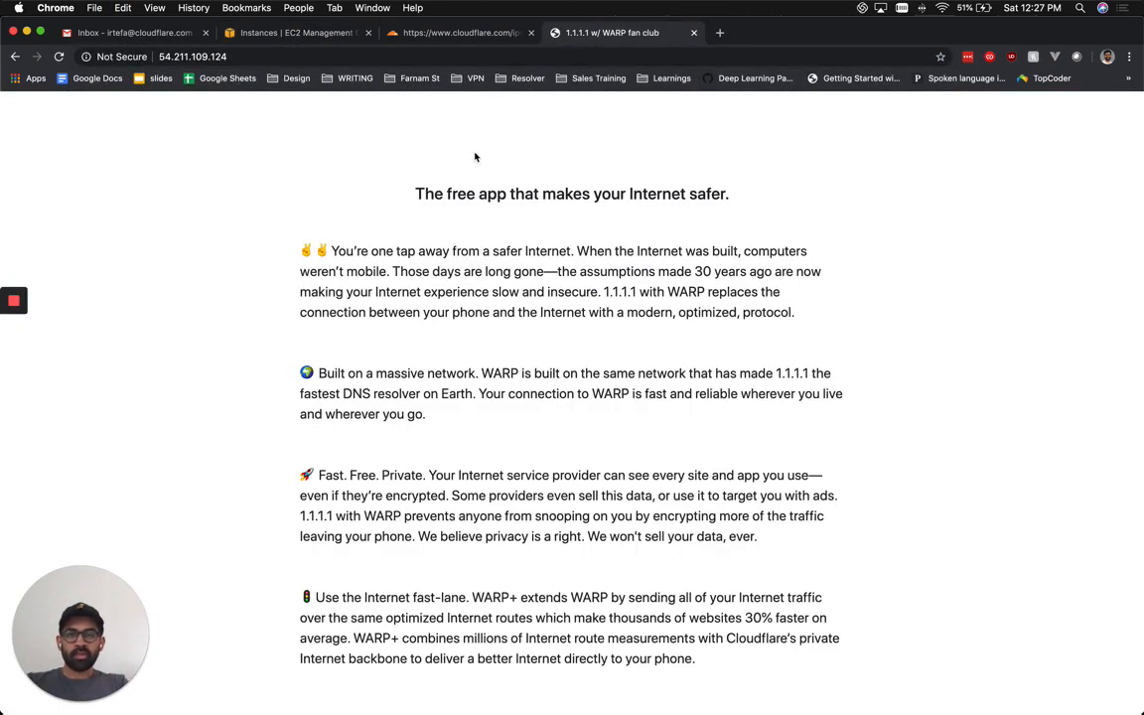
Go back to the EC2 Instances tab once the WARP fan club page has loaded.
{"action": "left_click", "coordinate": [320, 33]}
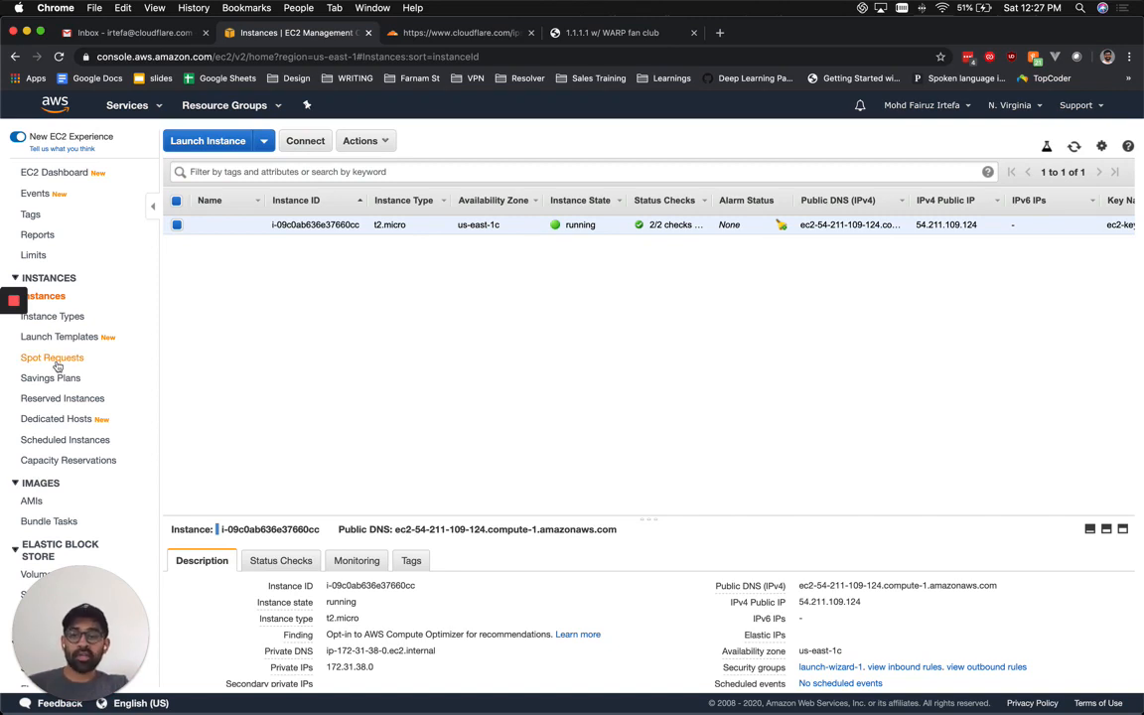
Open the launch-wizard-1 group from Security Groups, glancing at the bare-IP site tab.
{"action": "scroll", "coordinate": [79, 256], "scroll_direction": "down", "scroll_amount": 5}
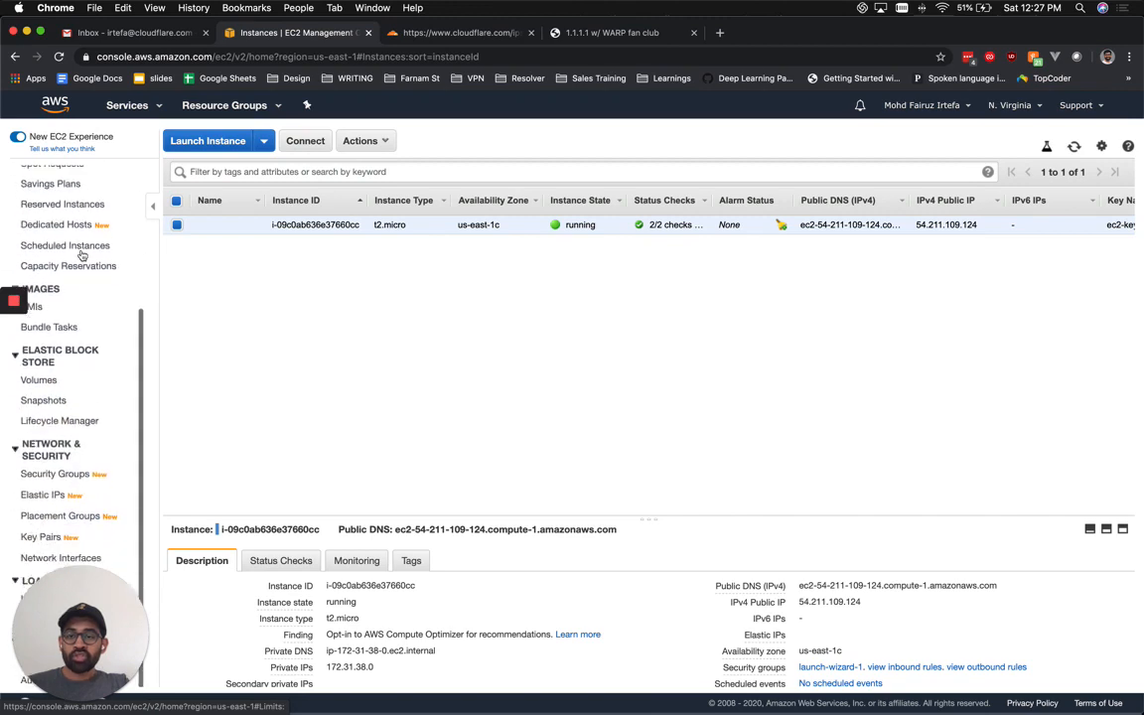
{"action": "left_click", "coordinate": [56, 474]}
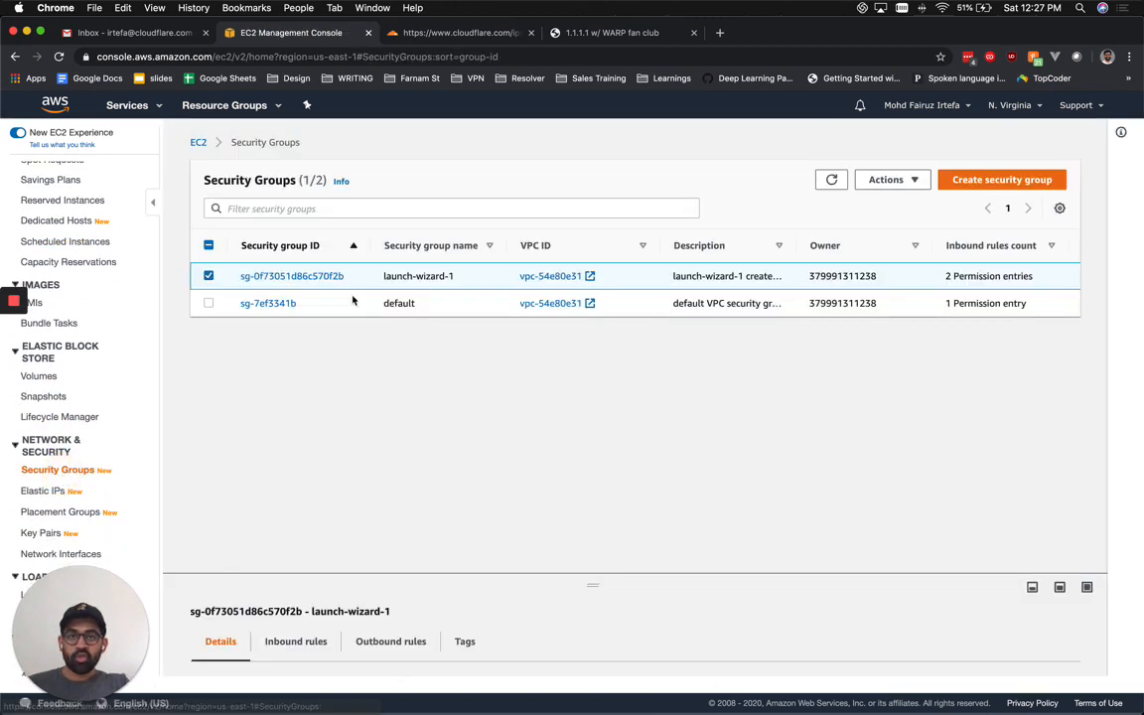
{"action": "left_click", "coordinate": [290, 277]}
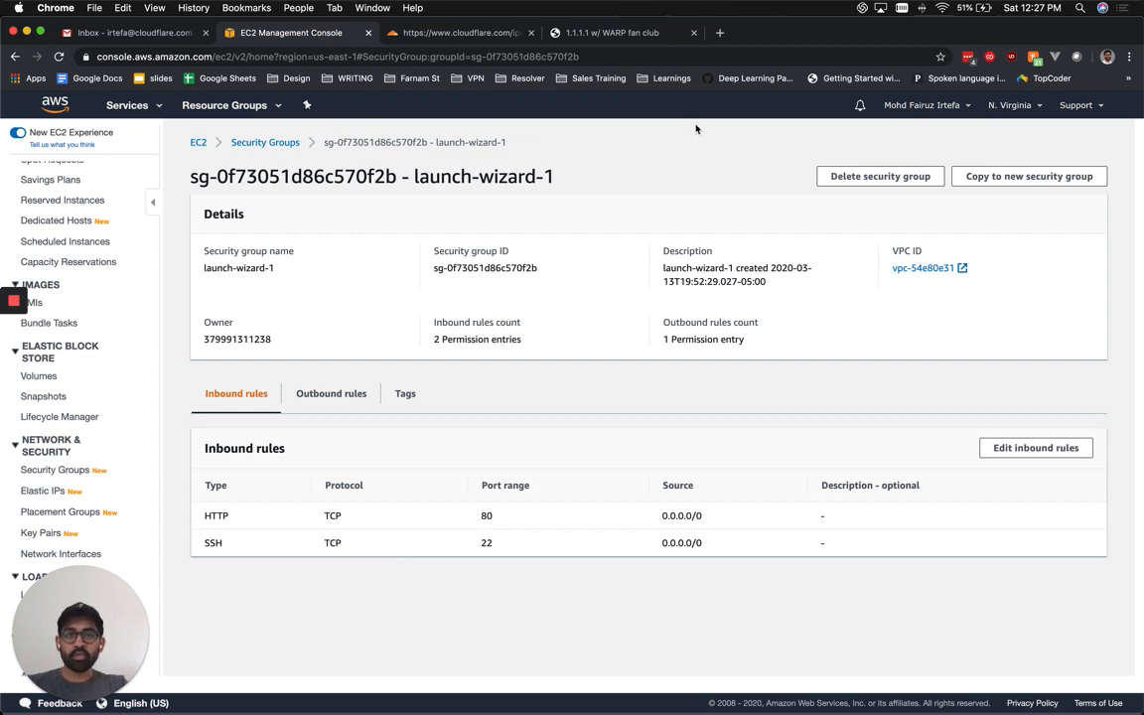
{"action": "left_click", "coordinate": [617, 37]}
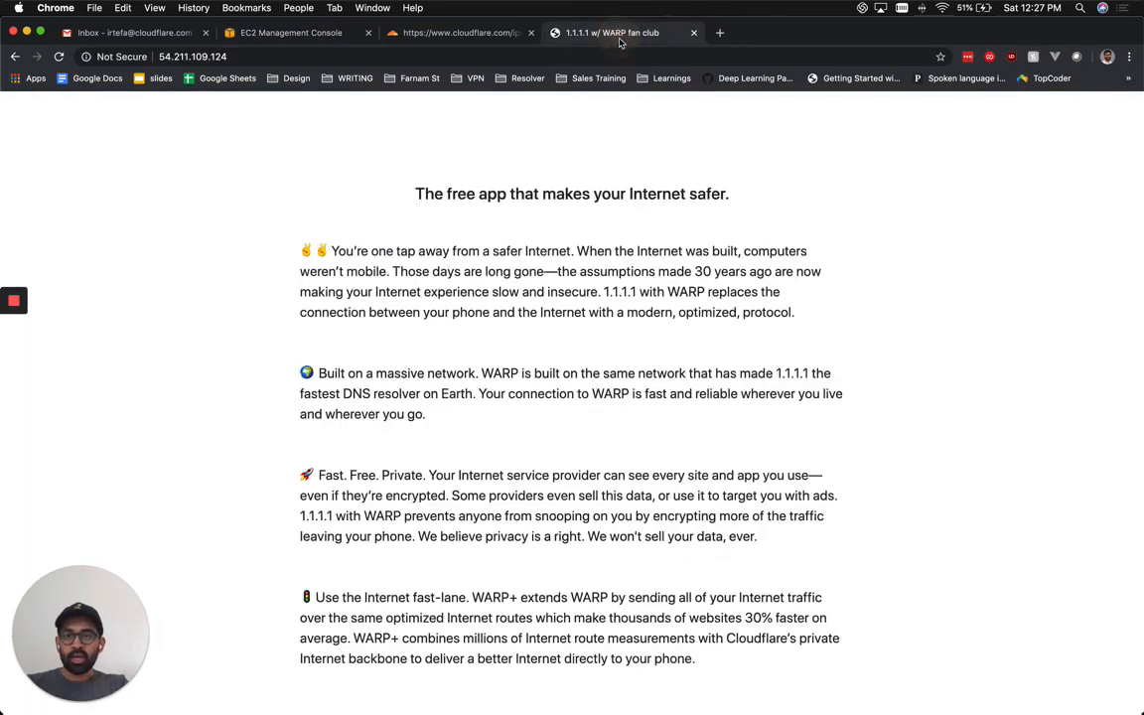
{"action": "left_click", "coordinate": [307, 36]}
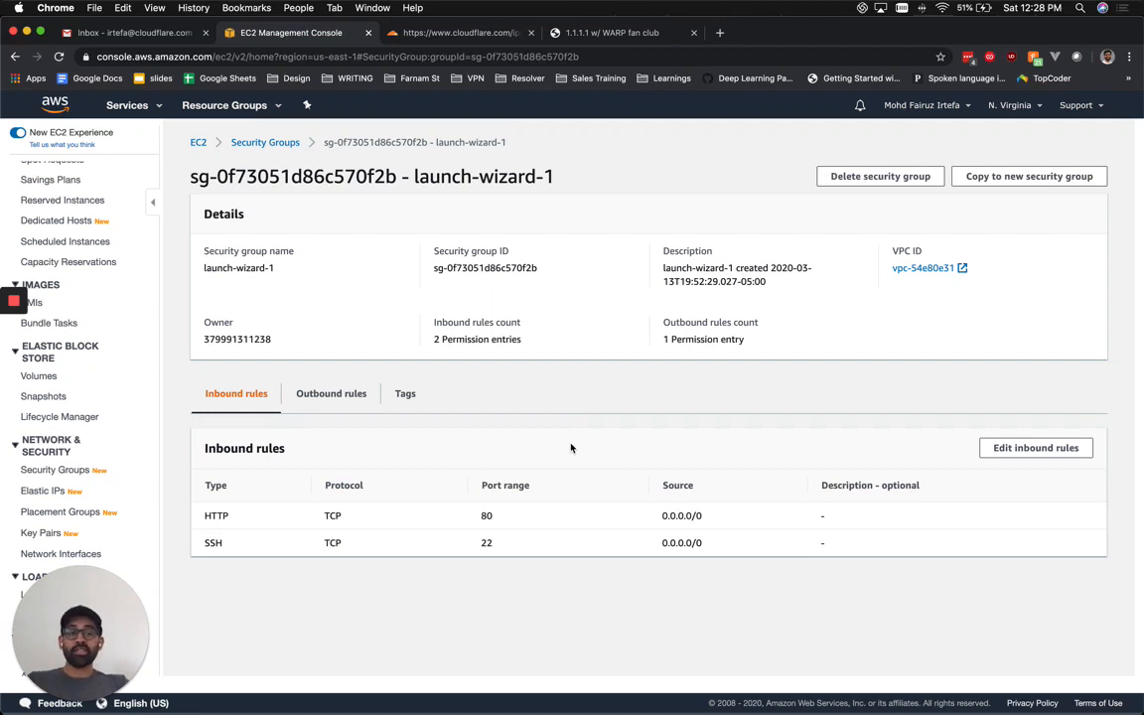
Delete the HTTP rule from launch-wizard-1's inbound rules and save, leaving SSH 22.
{"action": "left_click", "coordinate": [1033, 448]}
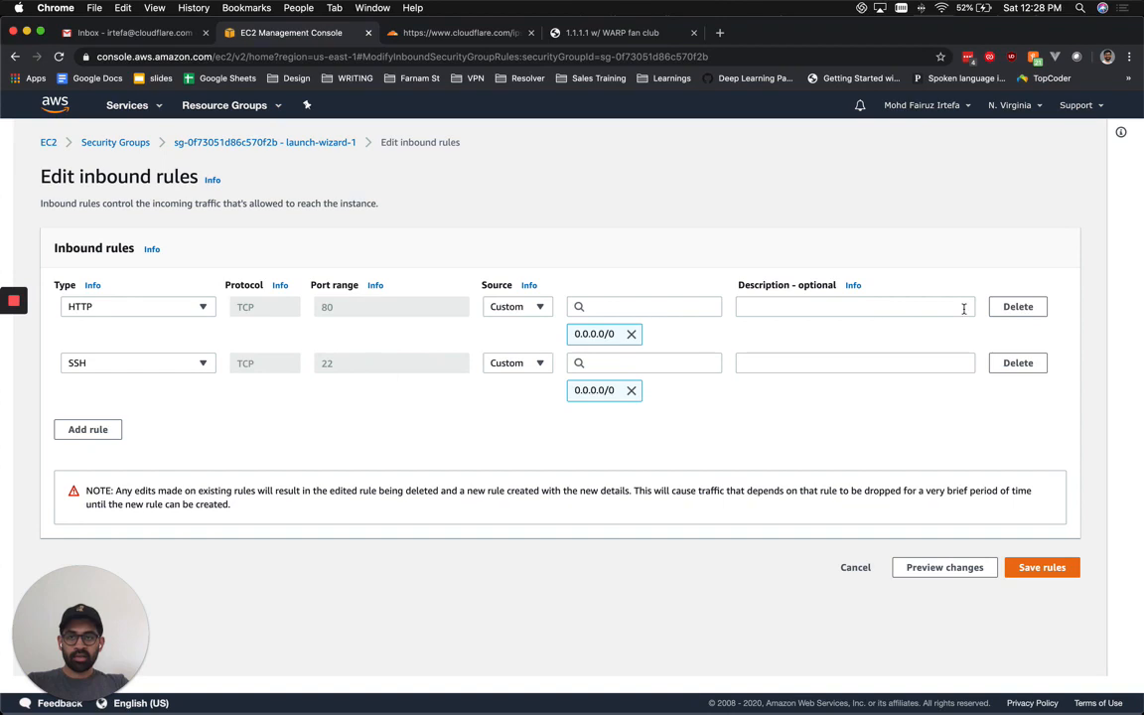
{"action": "left_click", "coordinate": [1019, 305]}
{"action": "left_click", "coordinate": [1031, 514]}
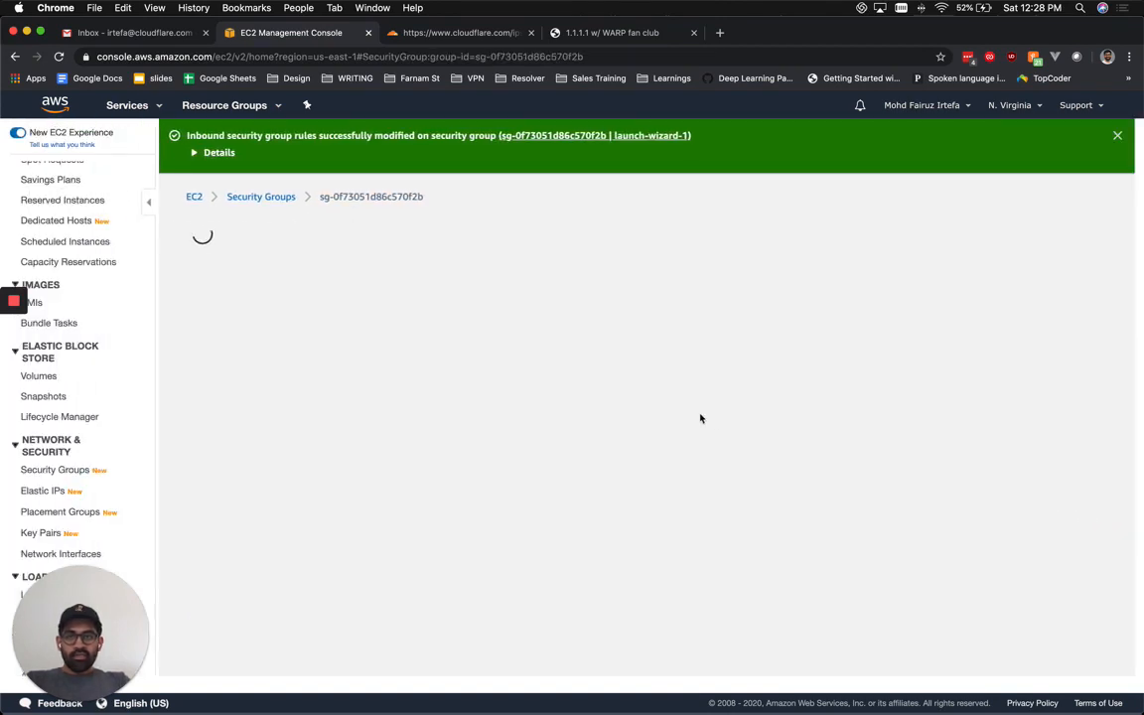
Reload the bare-IP site to test whether it is blocked, then switch to Cloudflare DNS.
{"action": "left_click", "coordinate": [600, 35]}
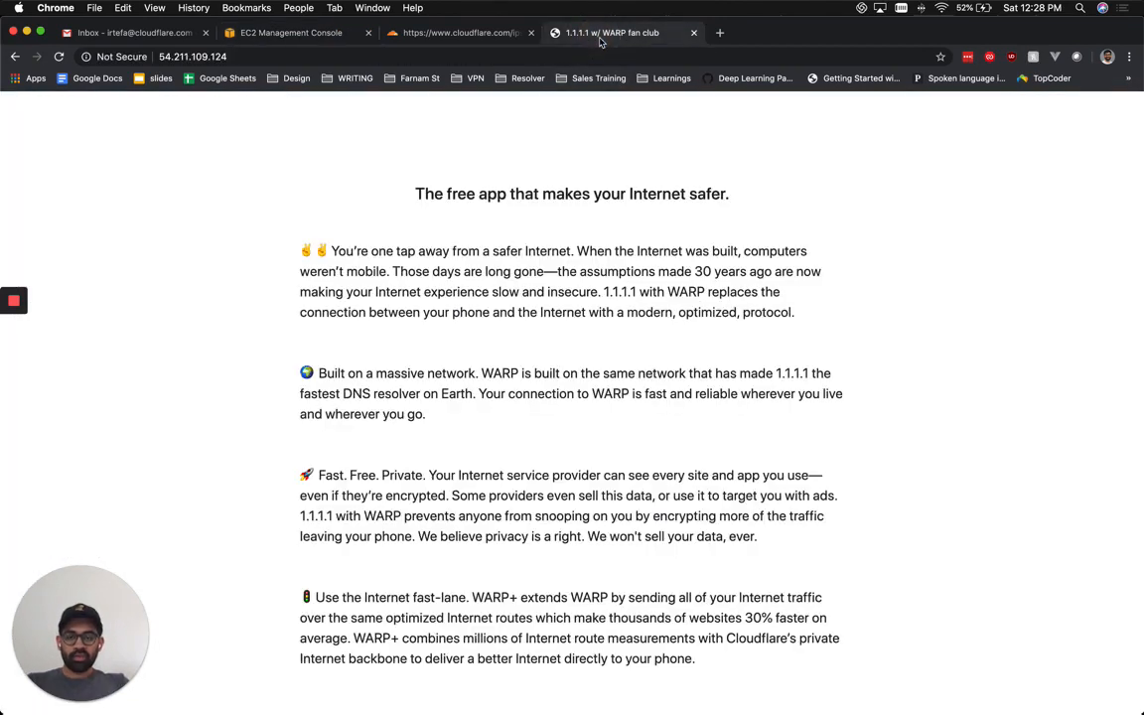
{"action": "key", "text": "super+r"}
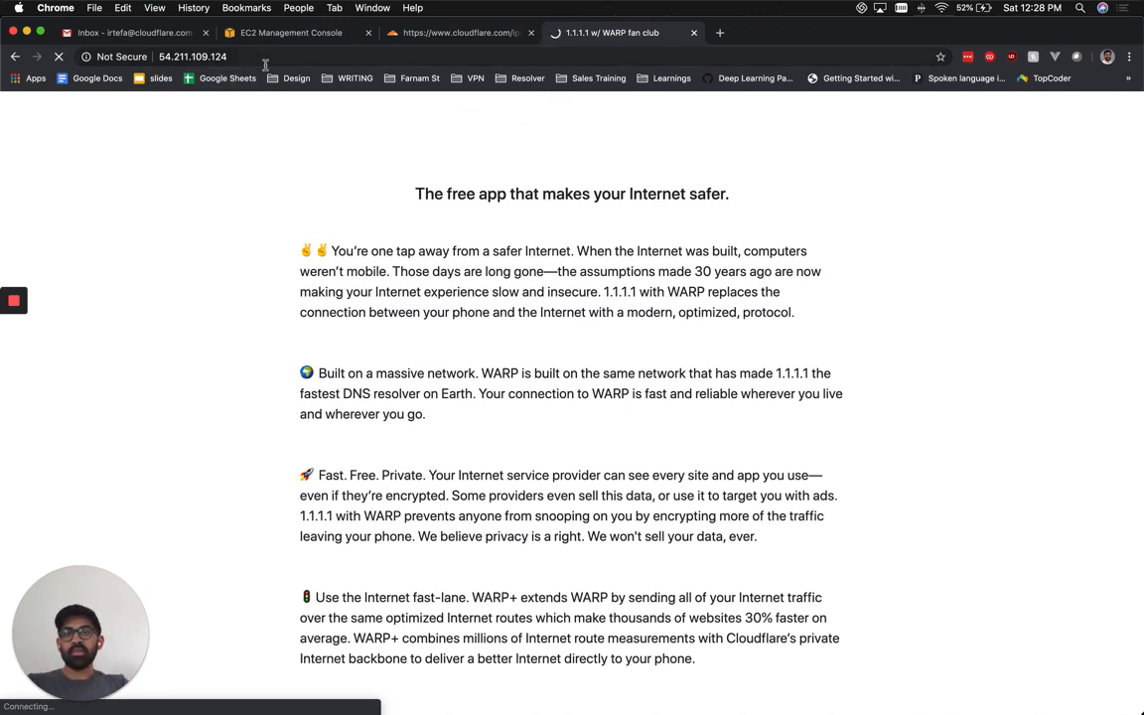
{"action": "left_click", "coordinate": [298, 35]}
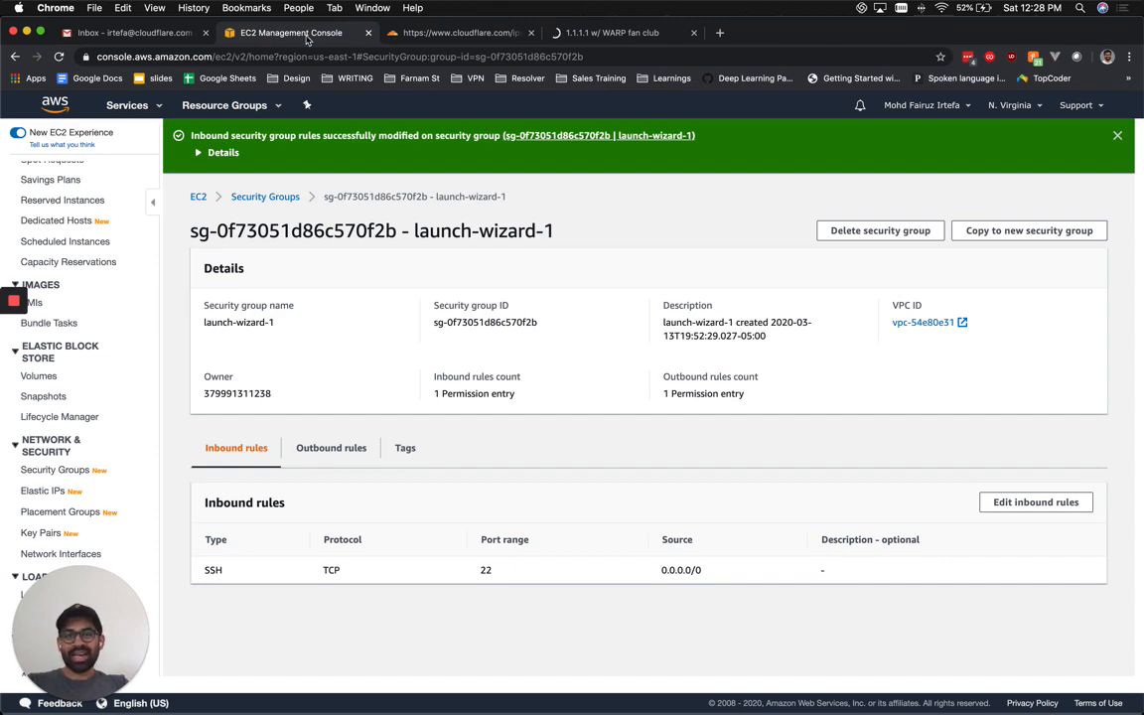
{"action": "key", "text": "super+Tab"}
{"action": "key", "text": "super+Tab"}
{"action": "key", "text": "super+Tab"}
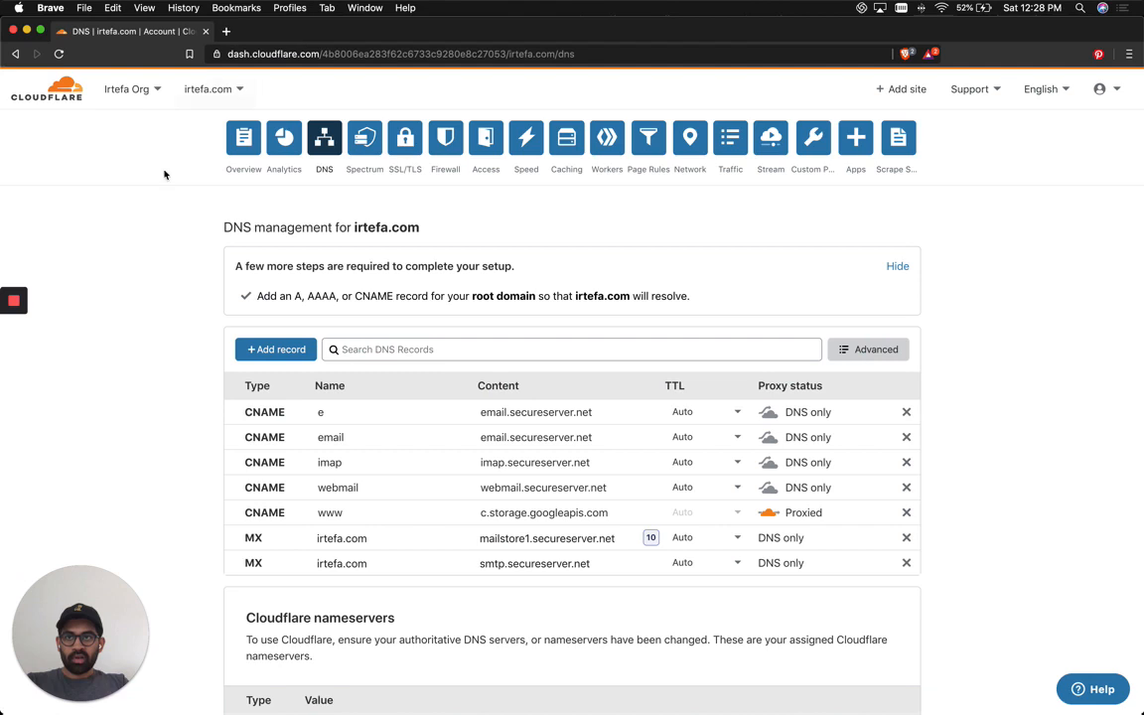
Confirm in Chrome that the bare IP 54.211.109.124 now times out.
{"action": "left_click", "coordinate": [431, 350]}
{"action": "key", "text": "super+Tab"}
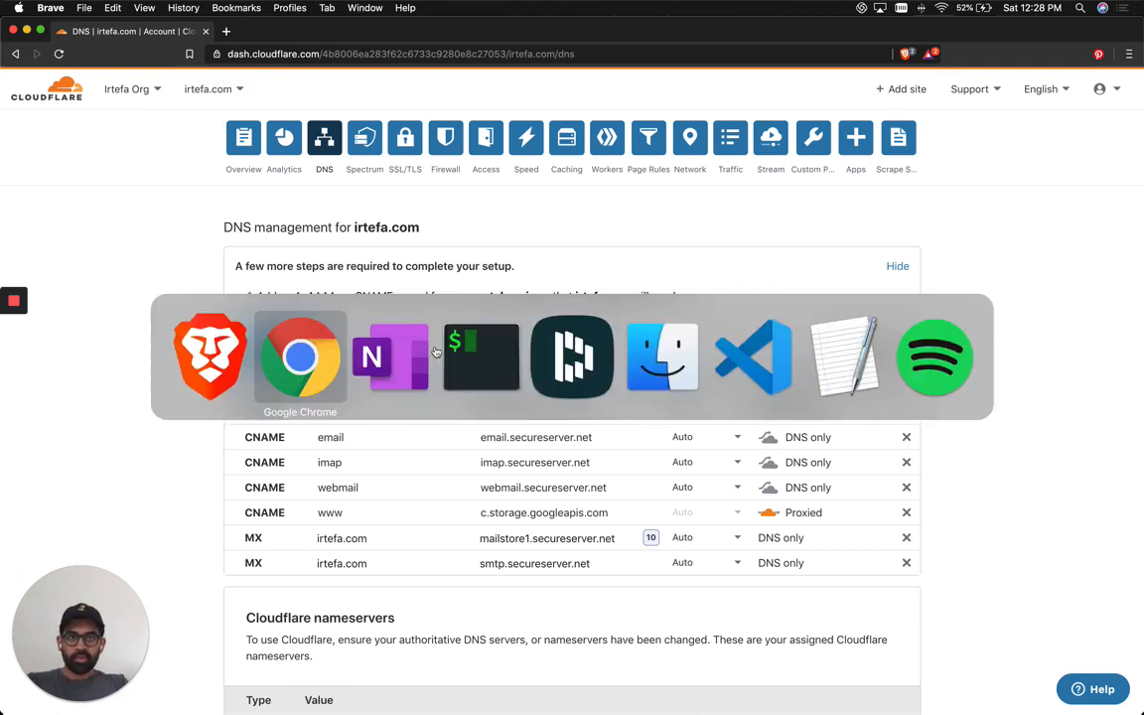
{"action": "key", "text": "super+shift+Tab"}
{"action": "key", "text": "super+Tab"}
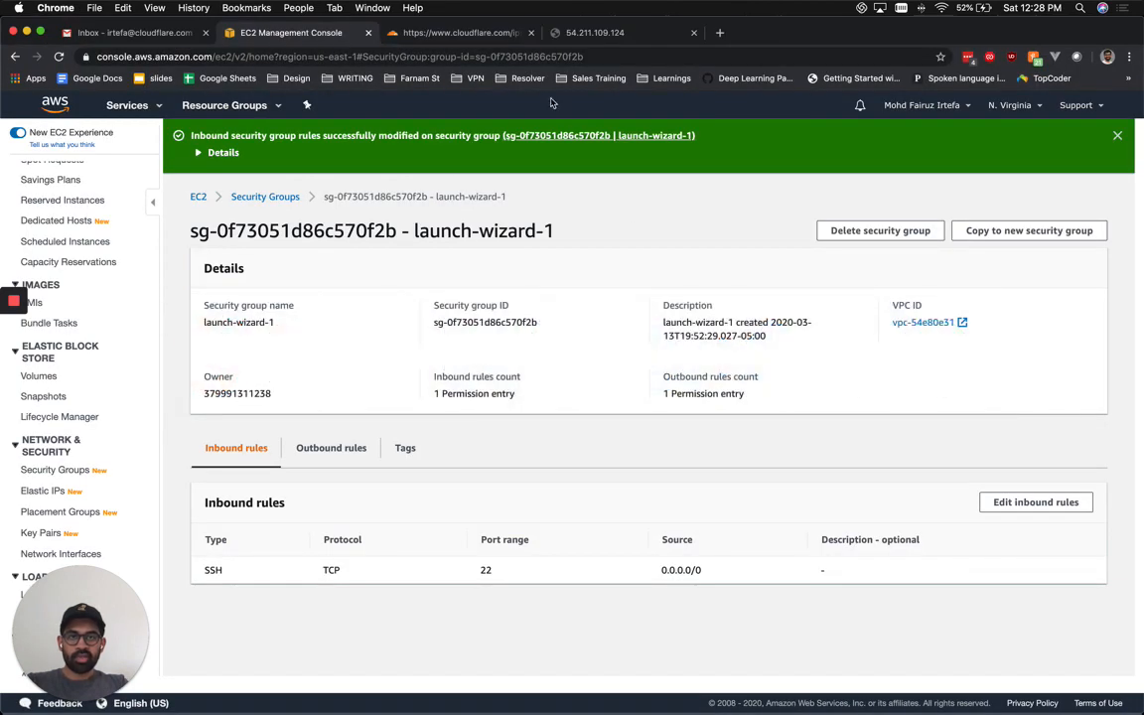
{"action": "left_click", "coordinate": [580, 28]}
{"action": "left_click", "coordinate": [686, 79]}
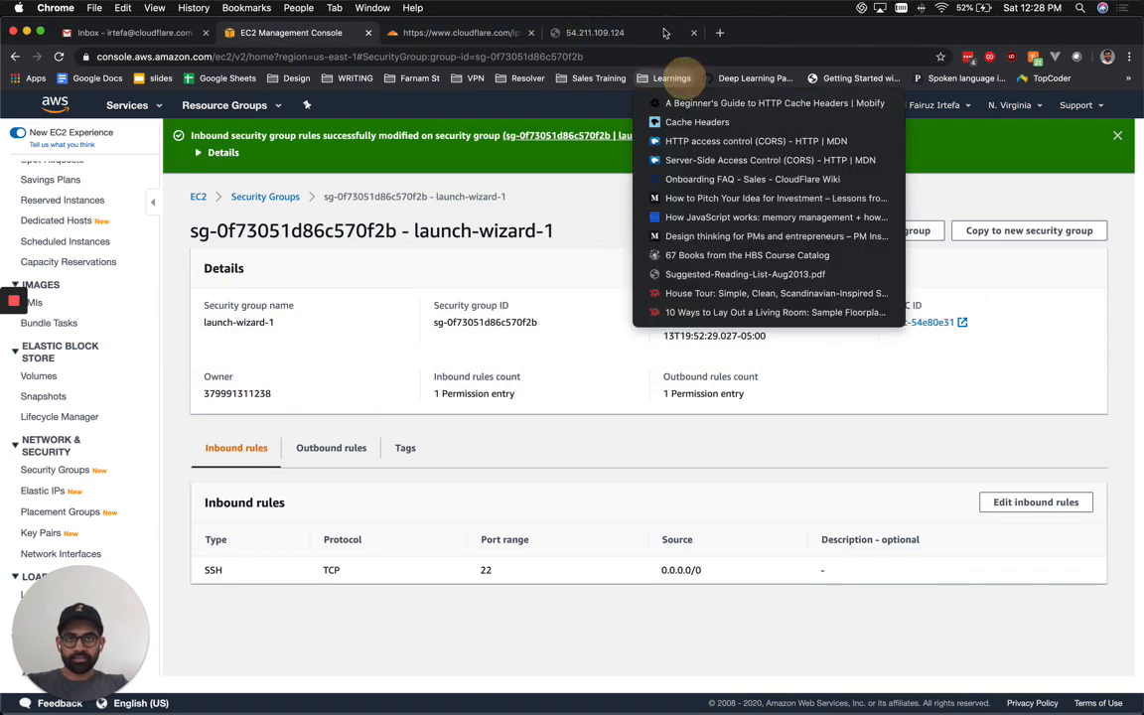
{"action": "left_click", "coordinate": [662, 29]}
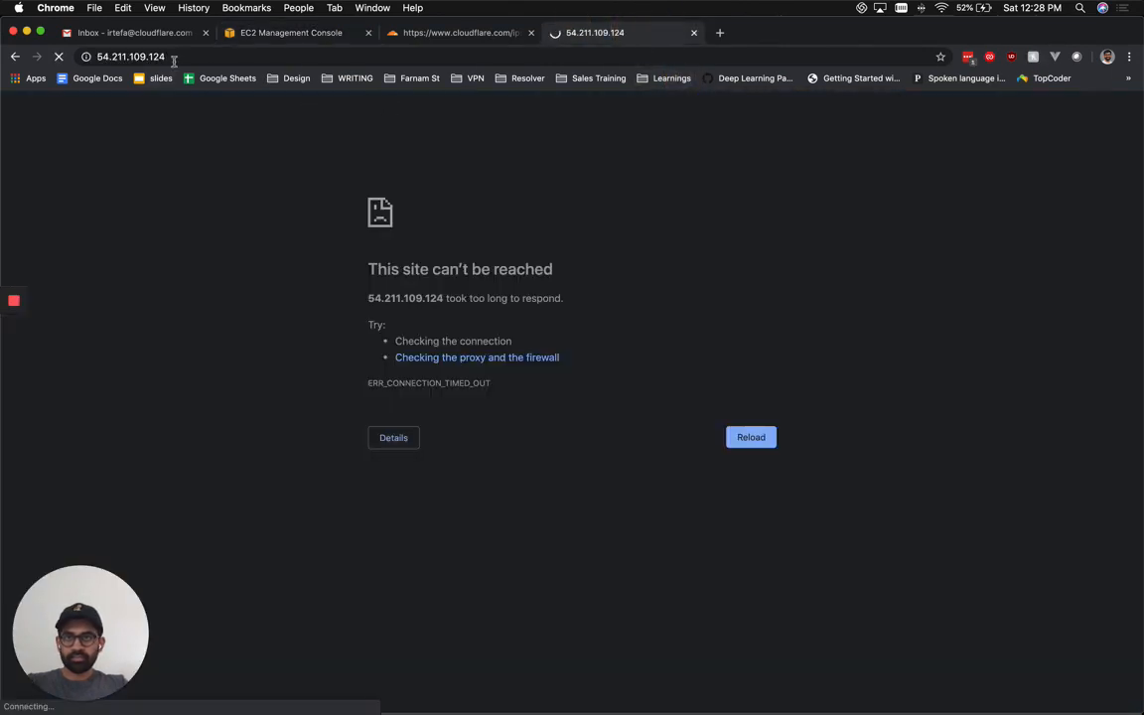
{"action": "left_click", "coordinate": [174, 54]}
{"action": "key", "text": "super+c"}
{"action": "key", "text": "super+Tab"}
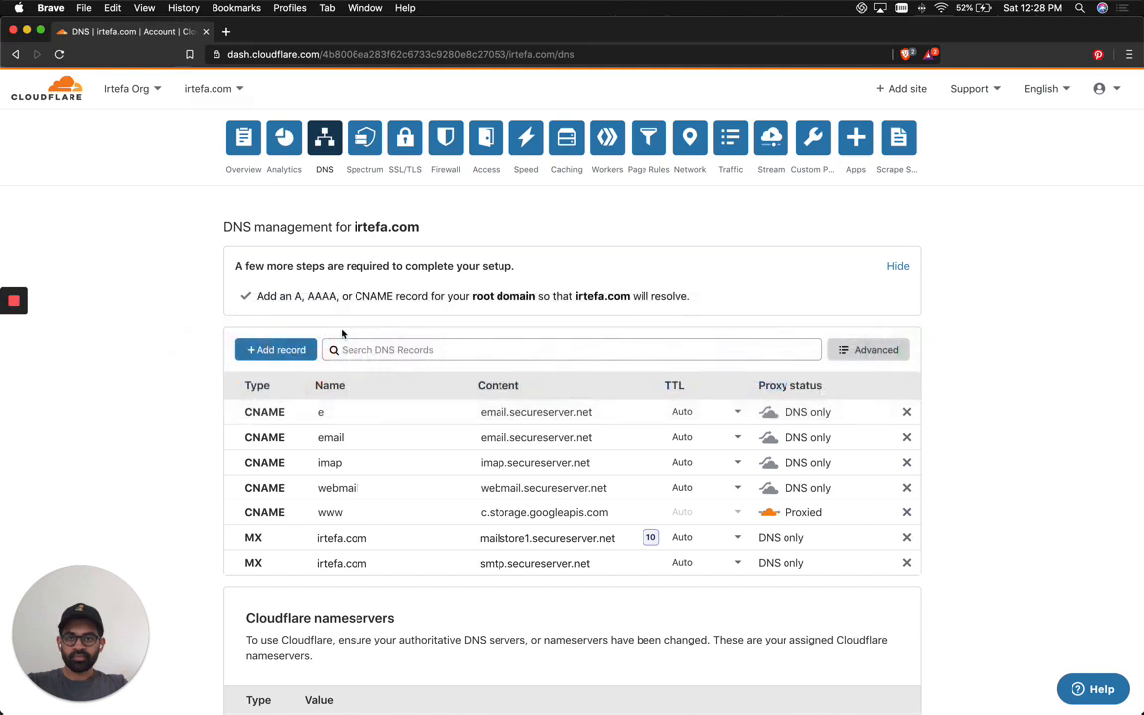
Add a proxied A record named @ pointing to 54.211.109.124.
{"action": "left_click", "coordinate": [268, 351]}
{"action": "left_click", "coordinate": [409, 426]}
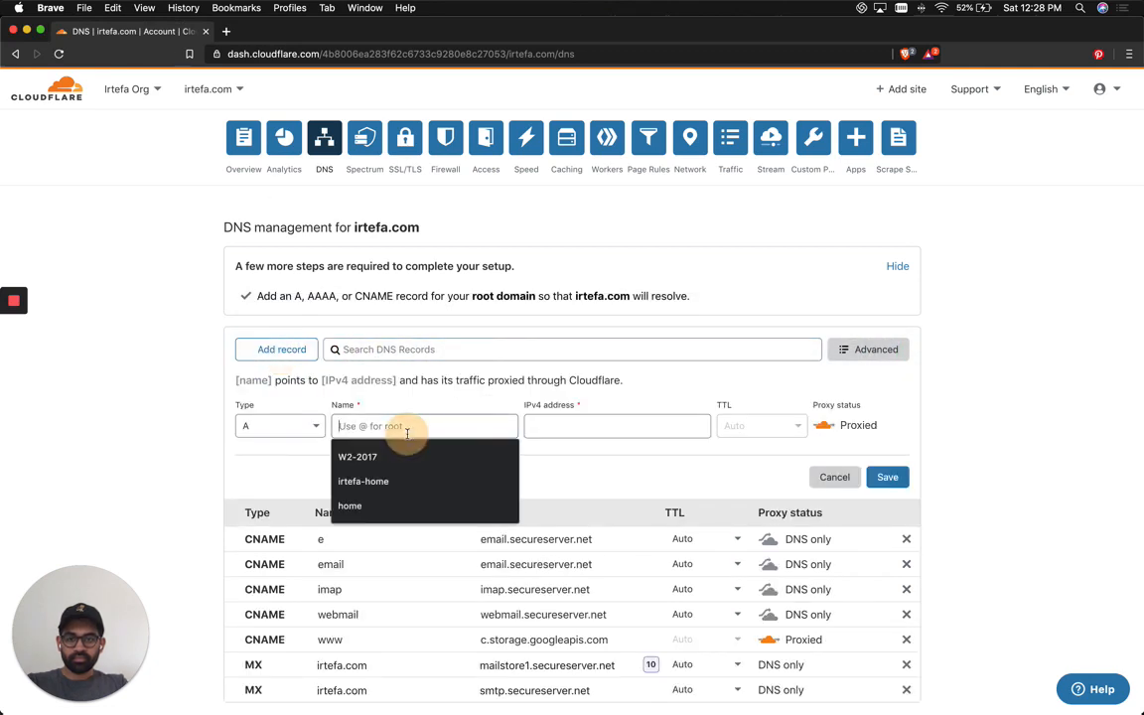
{"action": "type", "text": "@"}
{"action": "key", "text": "Tab"}
{"action": "key", "text": "super+v"}
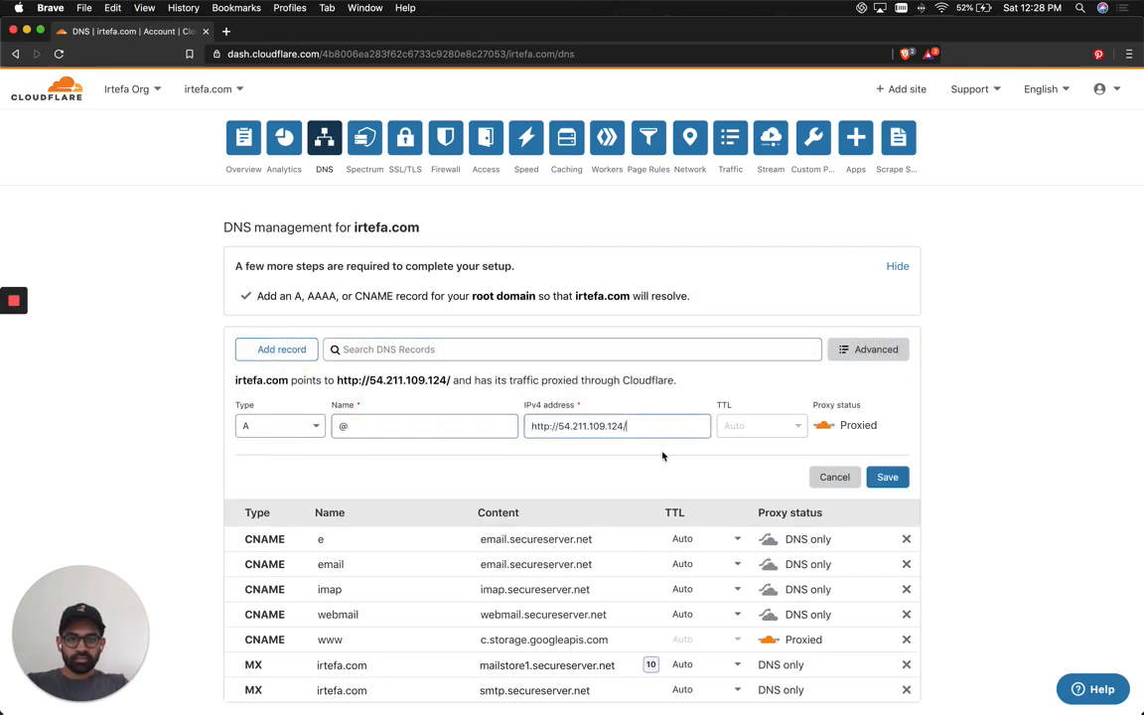
{"action": "key", "text": "BackSpace"}
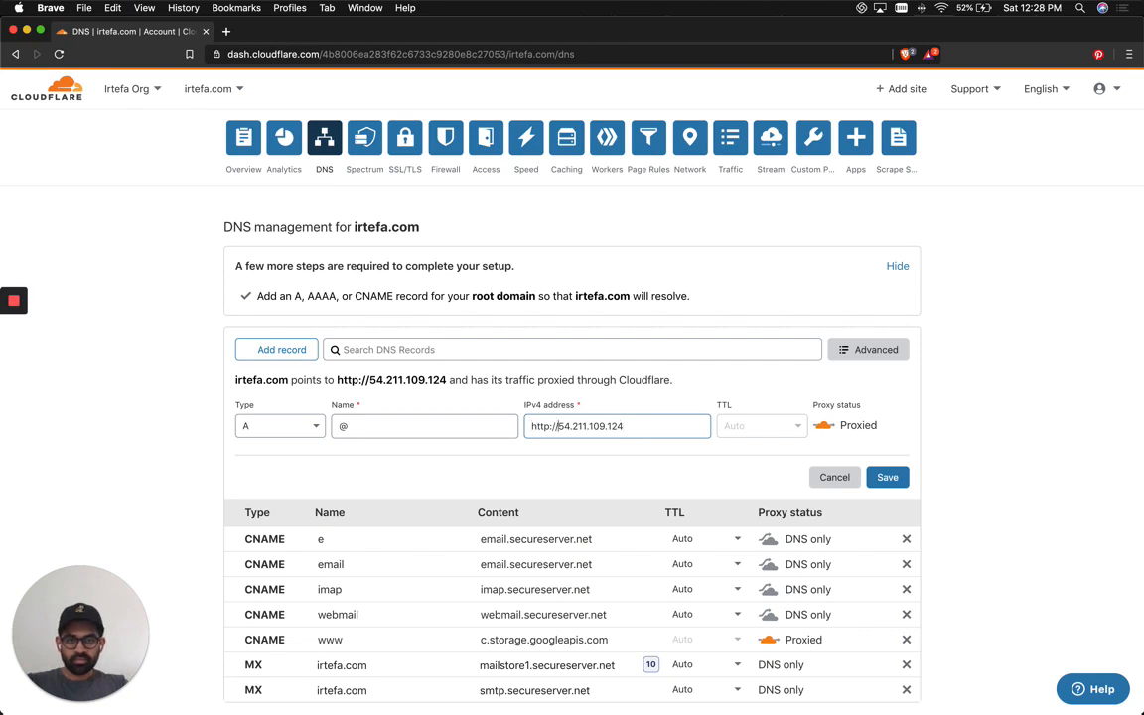
{"action": "key", "text": "BackSpace"}
{"action": "key", "text": "BackSpace"}
{"action": "key", "text": "BackSpace"}
{"action": "key", "text": "BackSpace"}
{"action": "key", "text": "BackSpace"}
{"action": "key", "text": "BackSpace"}
{"action": "key", "text": "BackSpace"}
{"action": "left_click", "coordinate": [887, 477]}
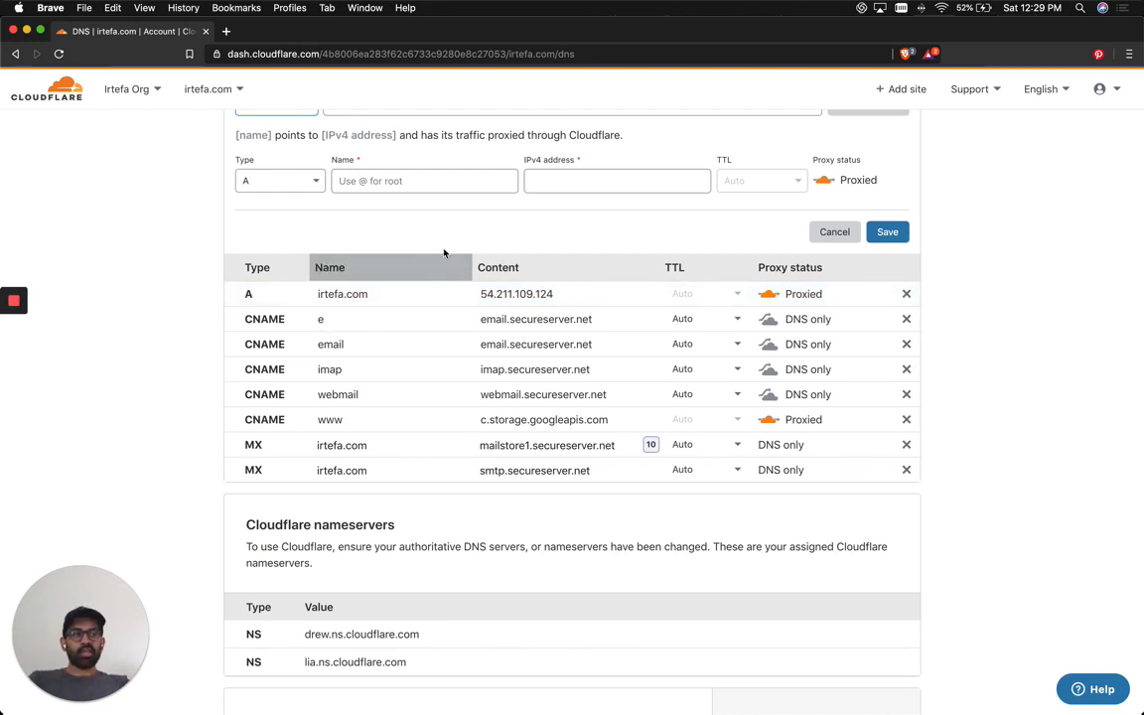
Open the Access settings for irtefa.com and scroll down to Login Methods.
{"action": "scroll", "coordinate": [458, 215], "scroll_direction": "up", "scroll_amount": 3}
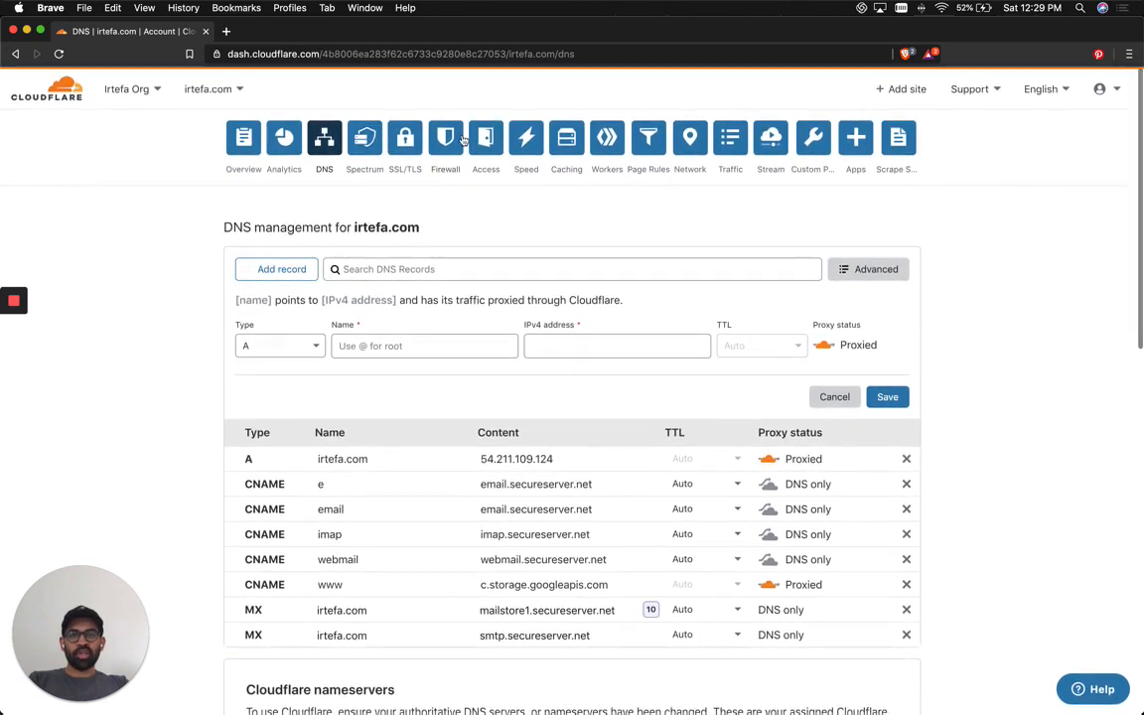
{"action": "left_click", "coordinate": [487, 136]}
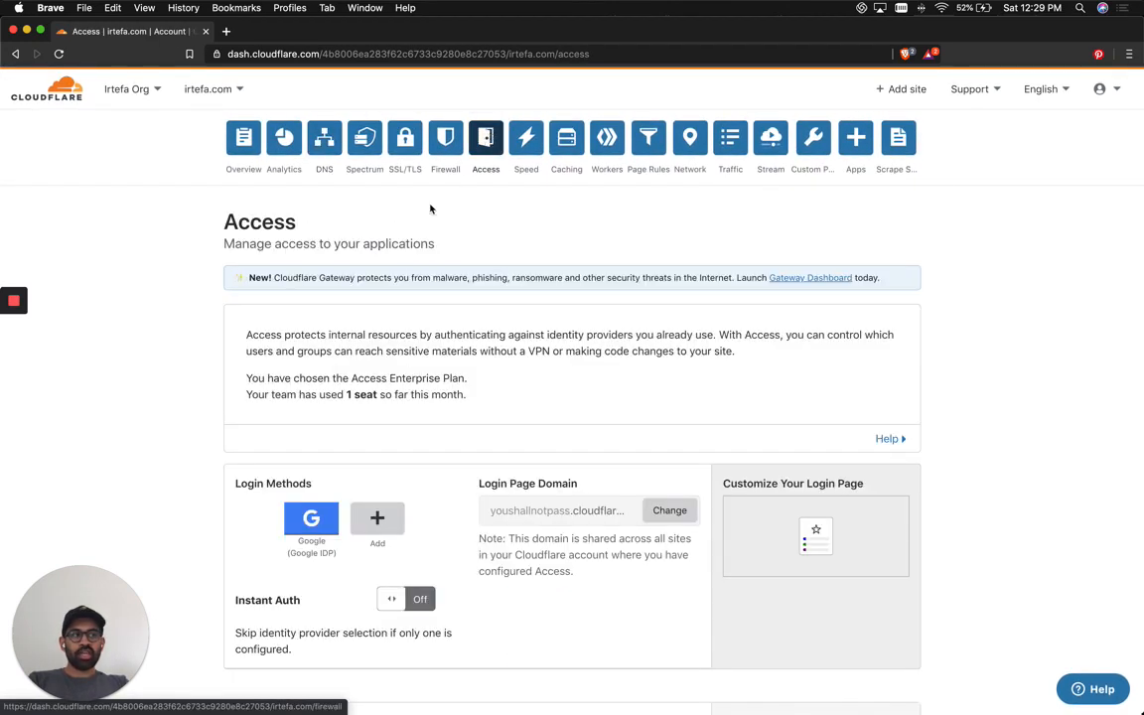
{"action": "scroll", "coordinate": [460, 339], "scroll_direction": "down", "scroll_amount": 1}
{"action": "scroll", "coordinate": [460, 339], "scroll_direction": "down", "scroll_amount": 2}
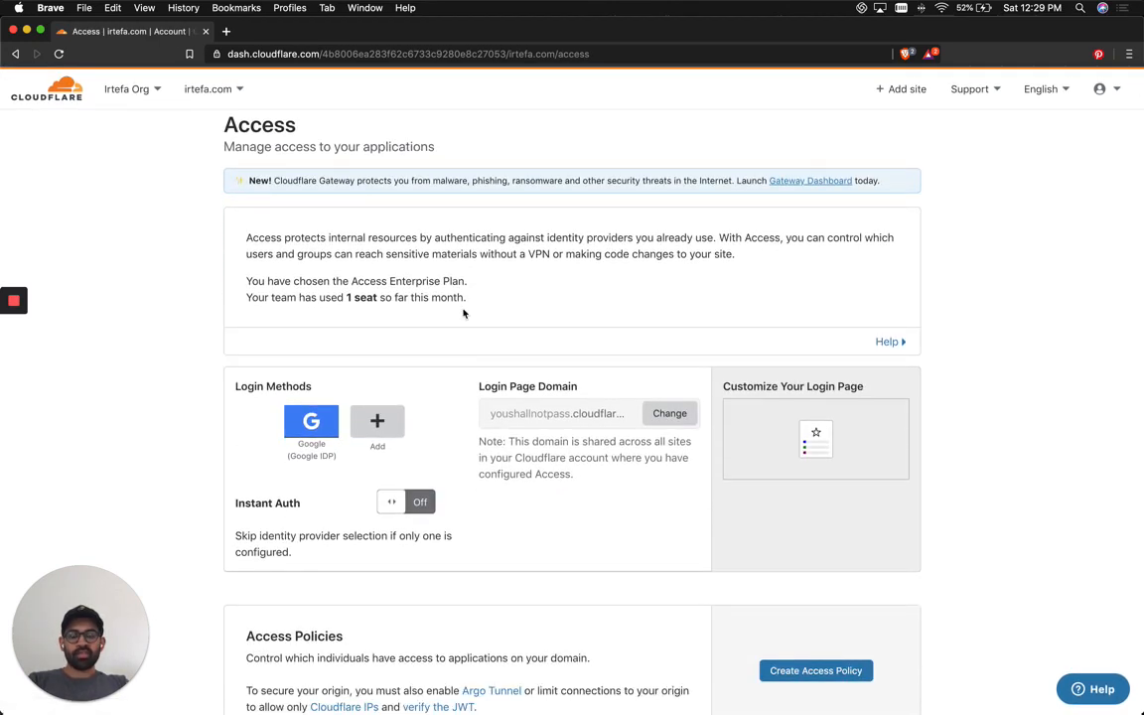
{"action": "scroll", "coordinate": [463, 314], "scroll_direction": "down", "scroll_amount": 1}
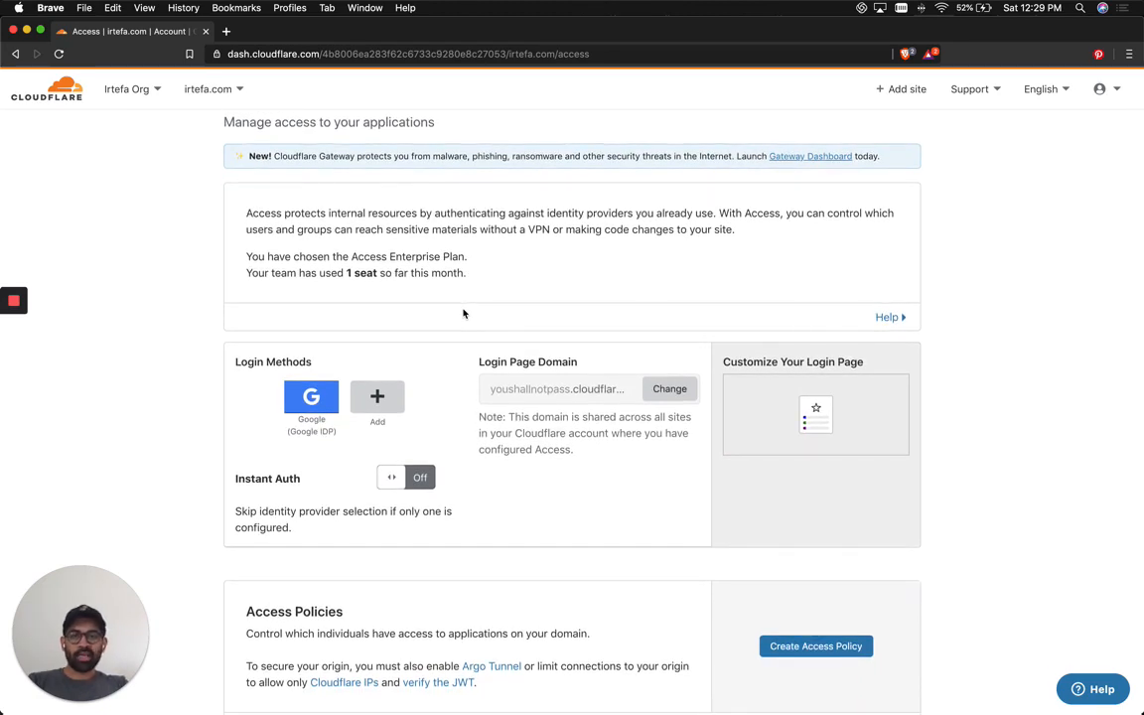
{"action": "scroll", "coordinate": [463, 314], "scroll_direction": "down", "scroll_amount": 2}
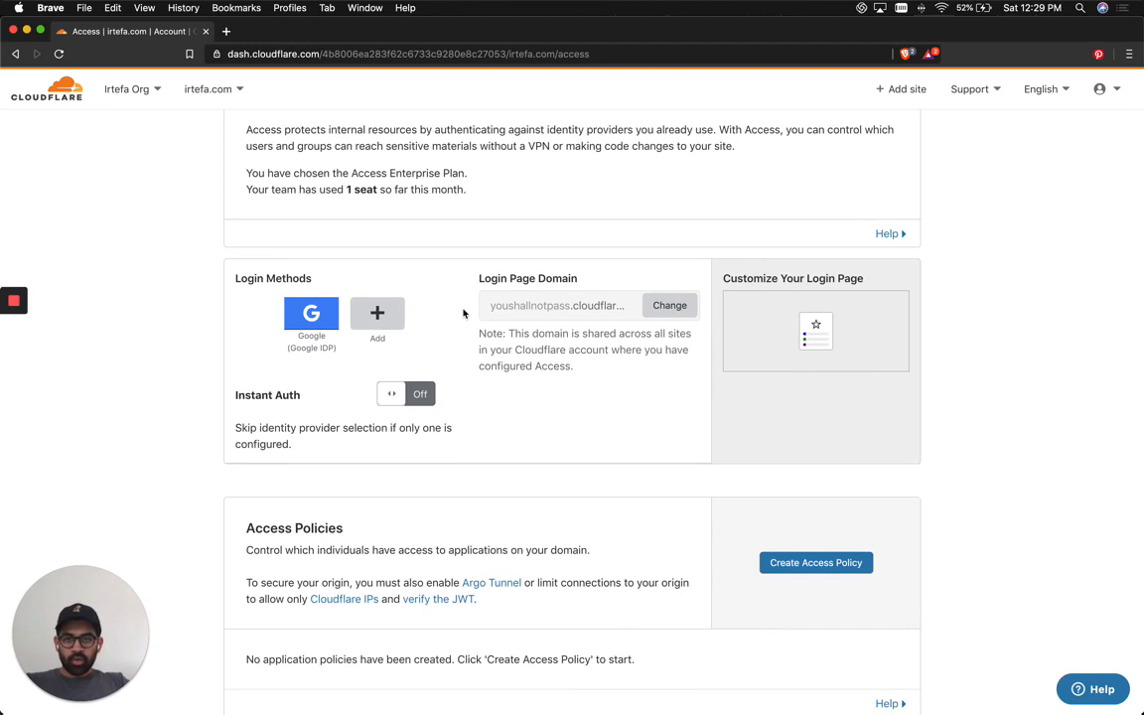
{"action": "scroll", "coordinate": [463, 314], "scroll_direction": "down", "scroll_amount": 2}
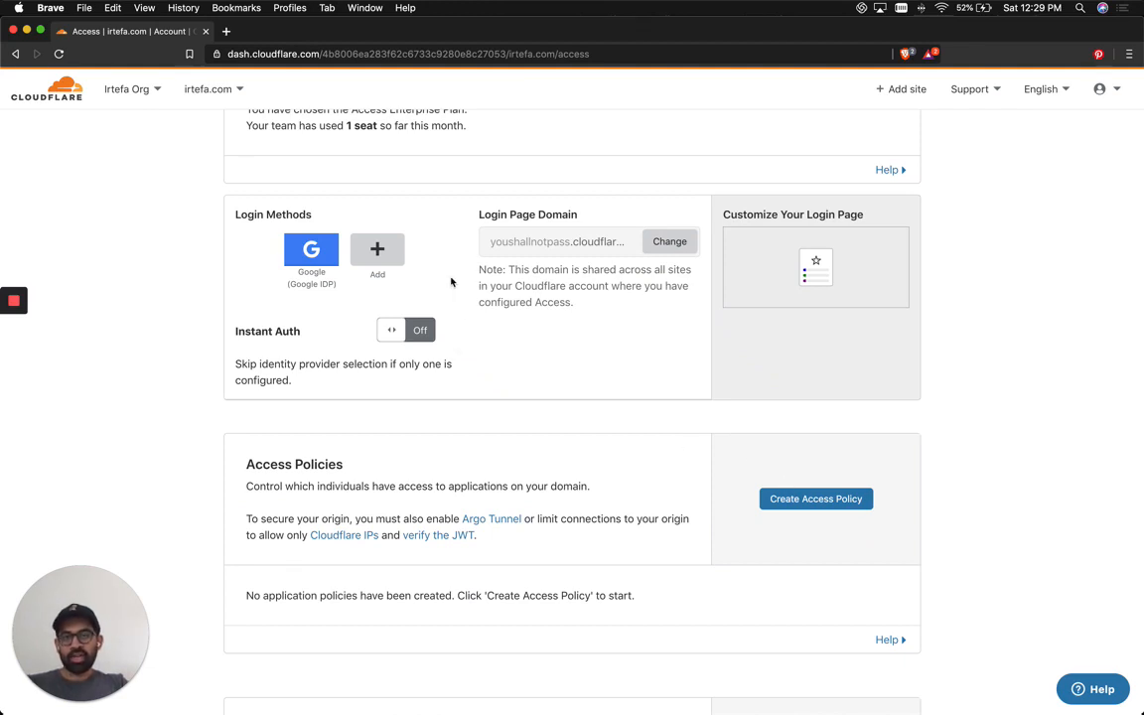
Add and save One-Time Pin as a login method, then start a new access policy.
{"action": "left_click", "coordinate": [378, 248]}
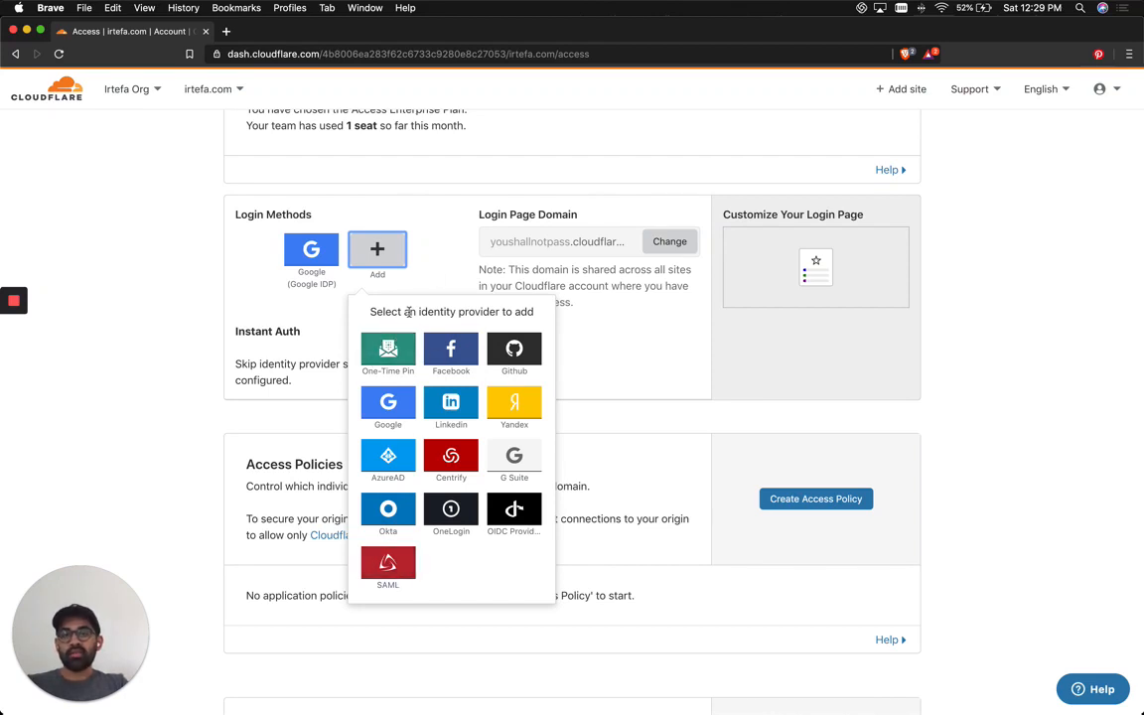
{"action": "left_click", "coordinate": [402, 347]}
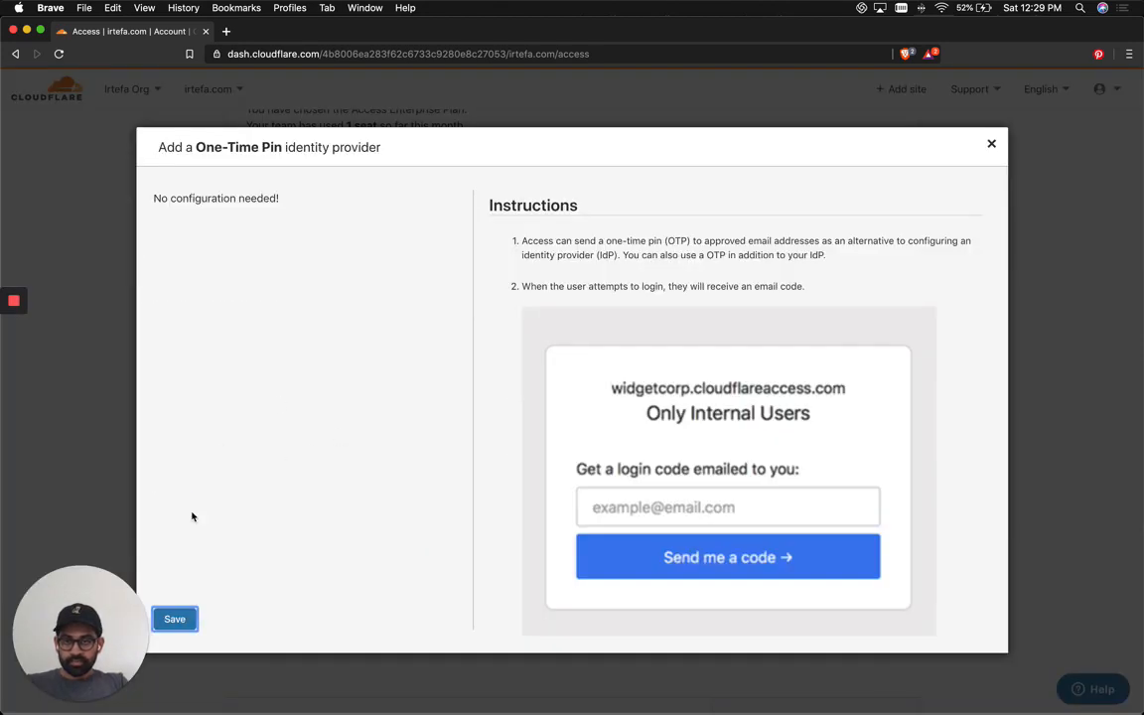
{"action": "left_click", "coordinate": [172, 619]}
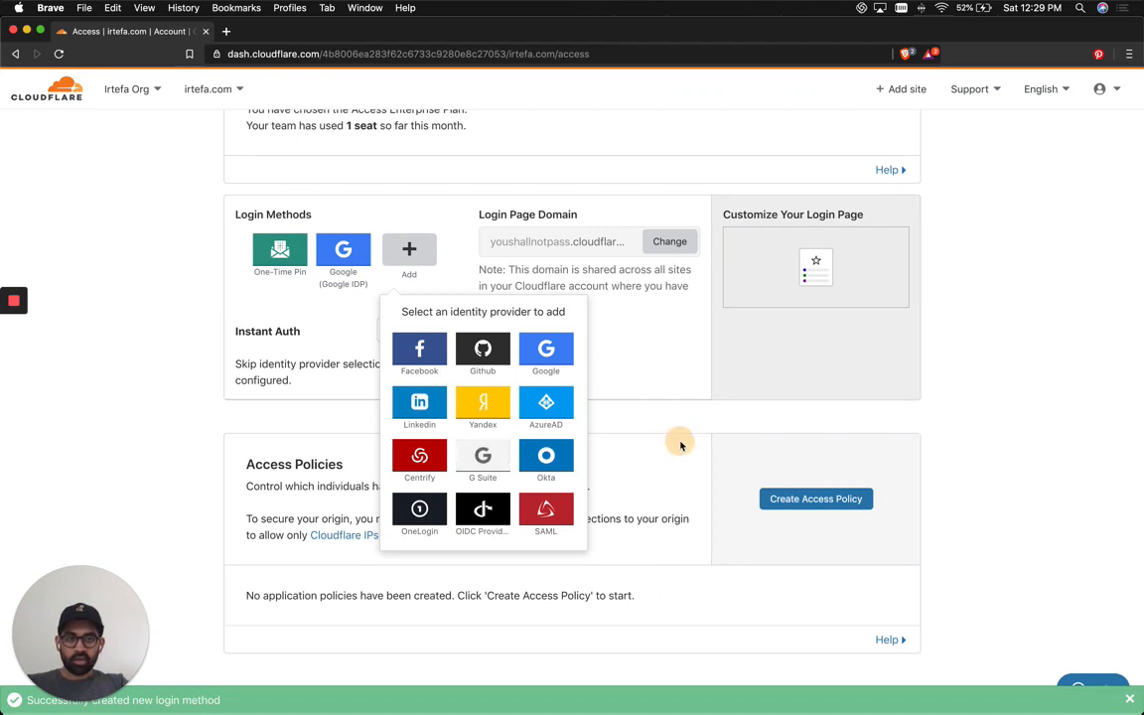
{"action": "left_click", "coordinate": [785, 498]}
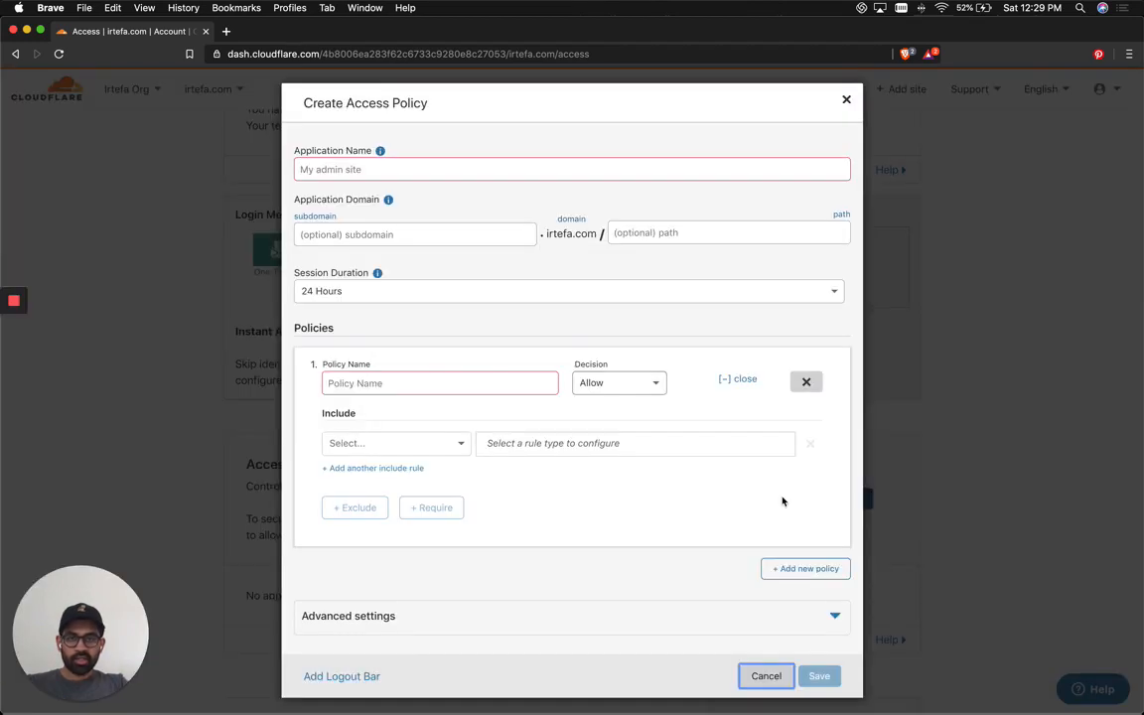
Name the application 'demo application' and the policy 'allow only me'.
{"action": "left_click", "coordinate": [580, 169]}
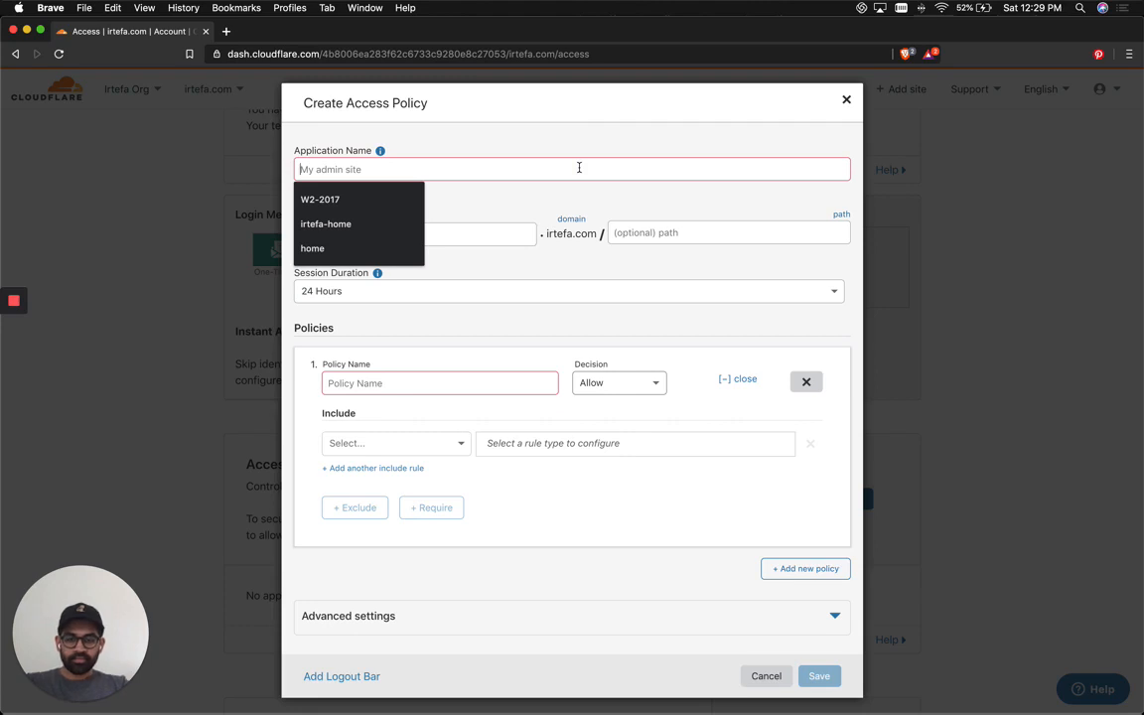
{"action": "type", "text": "demo application"}
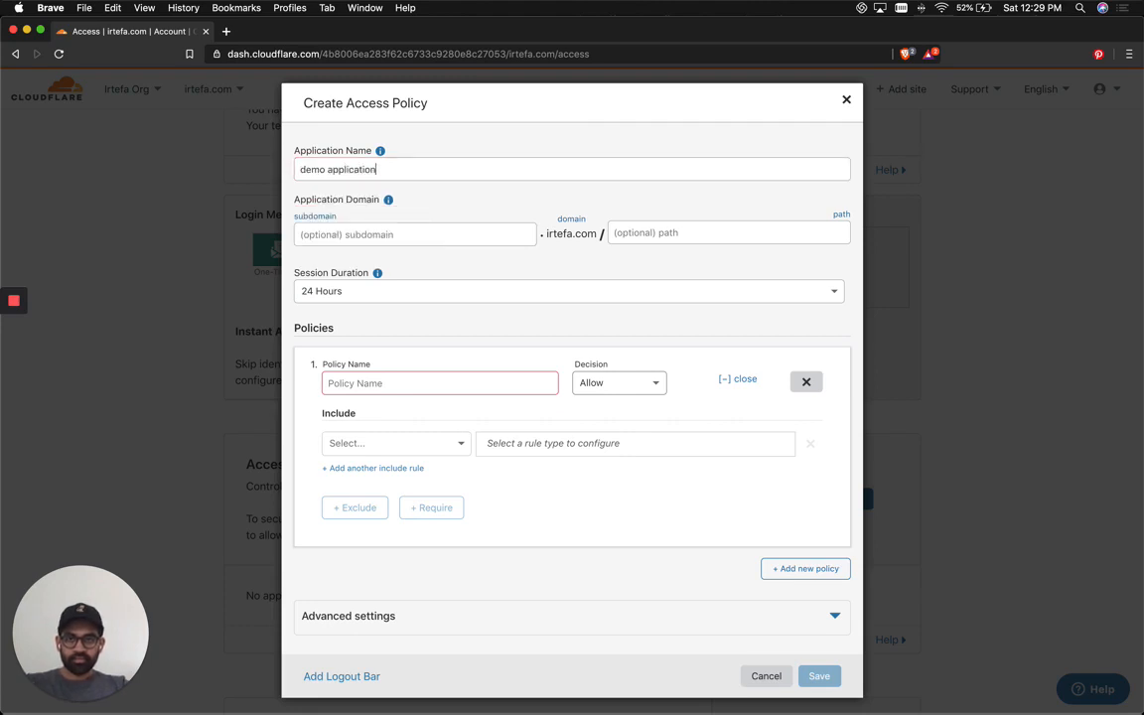
{"action": "left_click", "coordinate": [442, 384]}
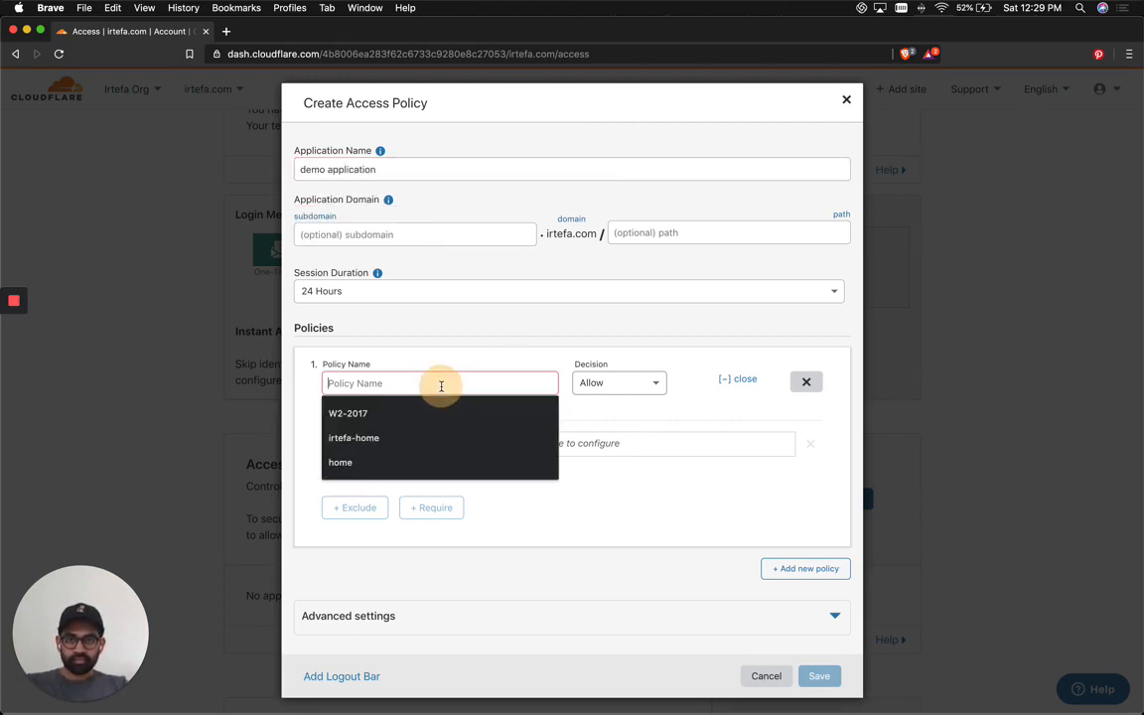
{"action": "type", "text": "allow only me"}
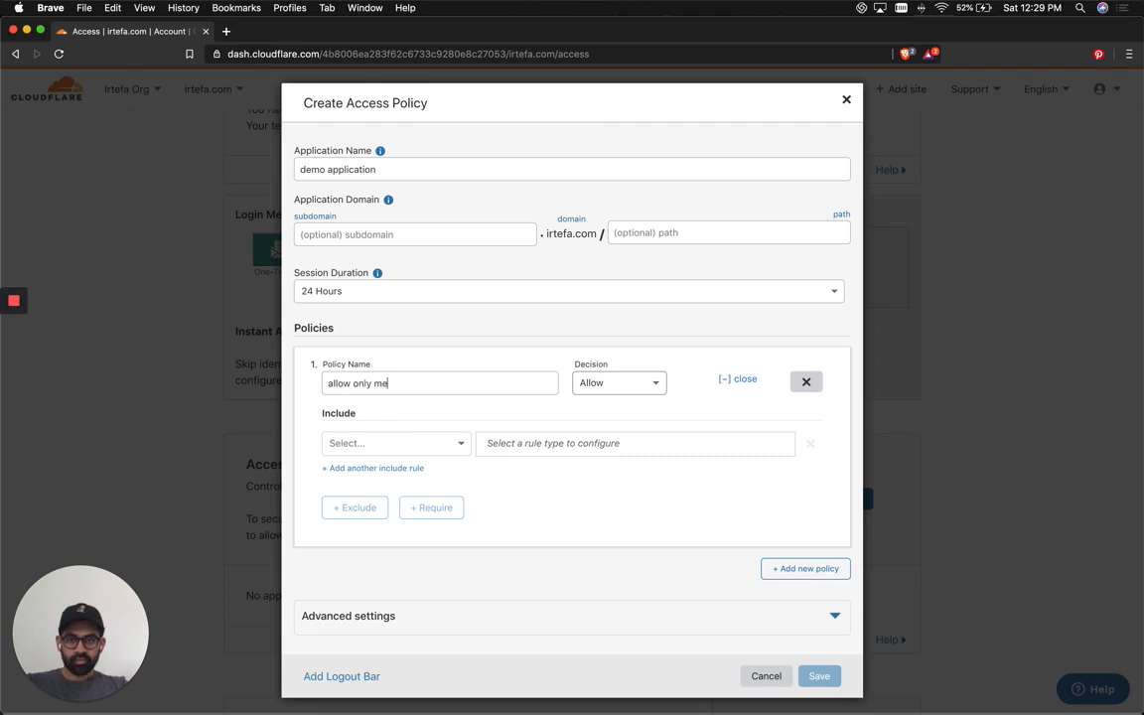
Set the Include rule to Emails with the user's single email address and save the policy.
{"action": "left_click", "coordinate": [398, 443]}
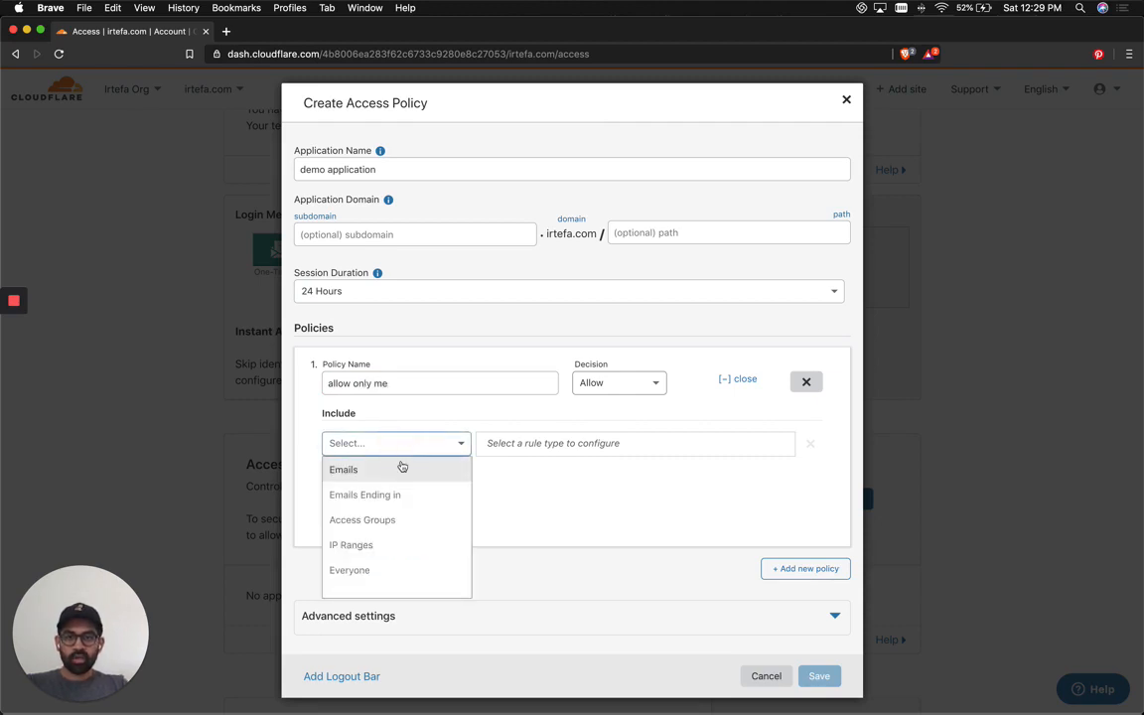
{"action": "left_click", "coordinate": [401, 468]}
{"action": "left_click", "coordinate": [510, 445]}
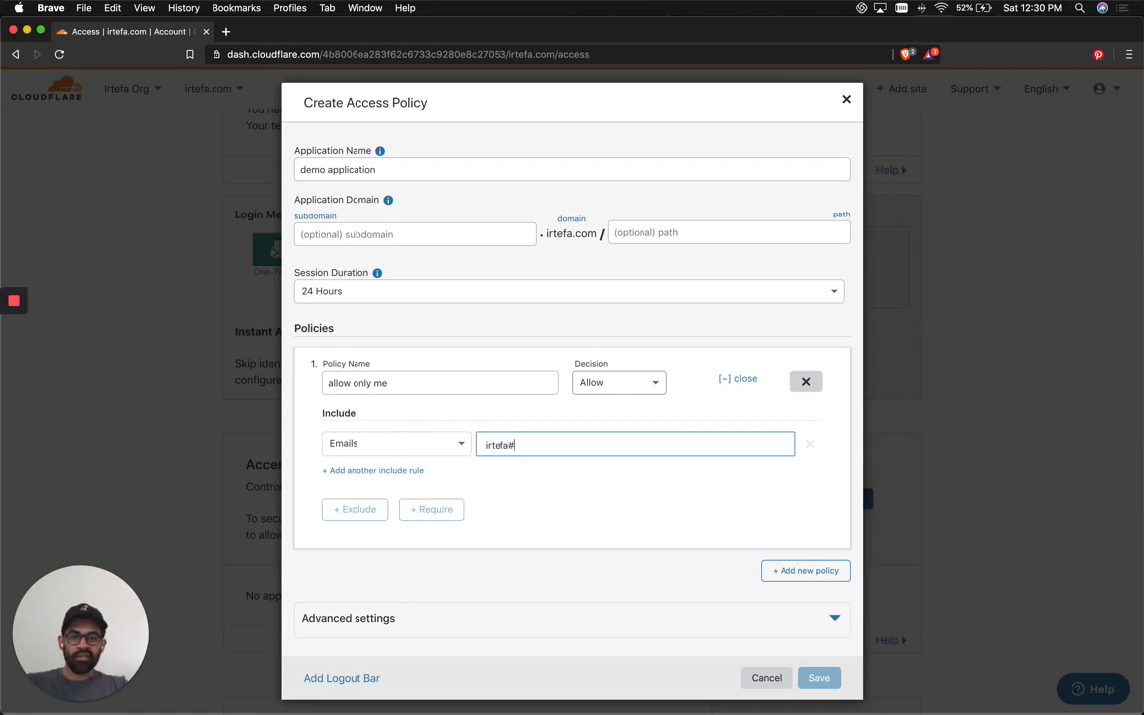
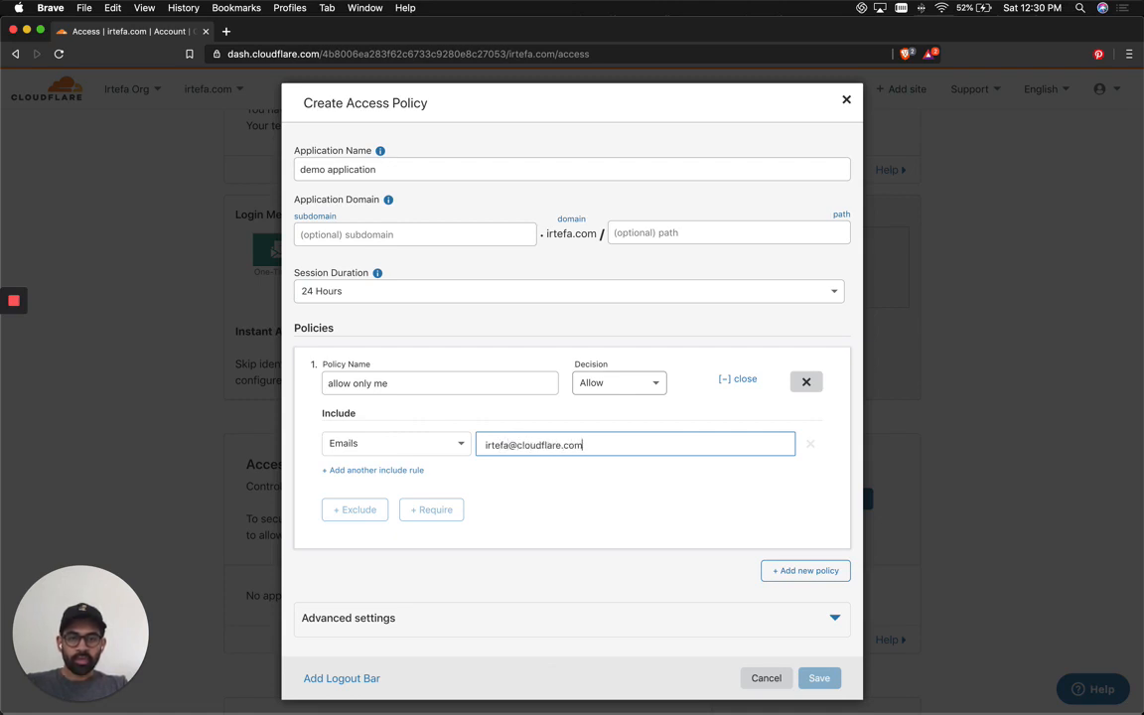
{"action": "key", "text": "Return"}
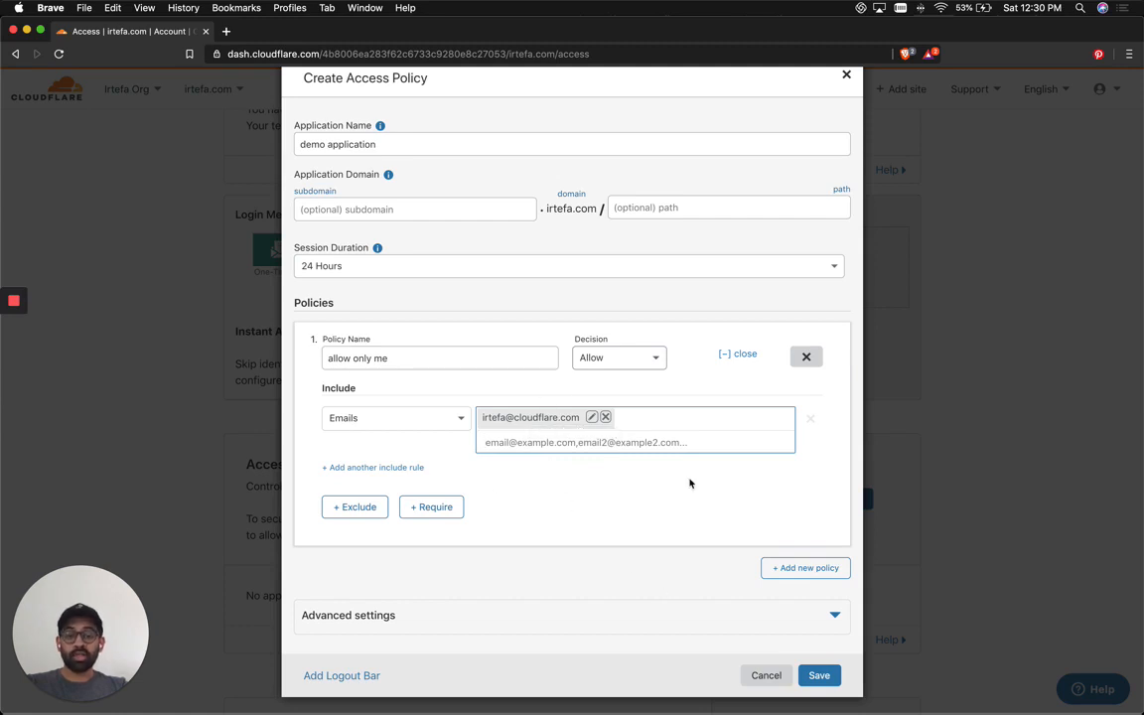
{"action": "left_click", "coordinate": [816, 673]}
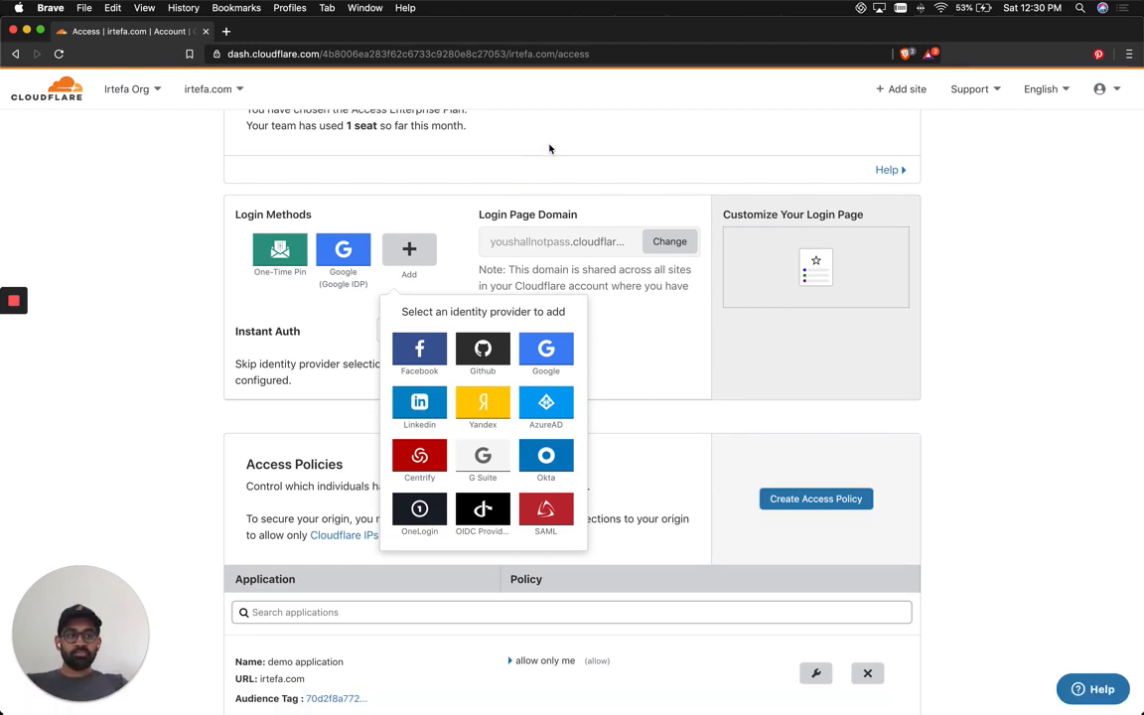
{"action": "scroll", "coordinate": [549, 149], "scroll_direction": "up", "scroll_amount": 1}
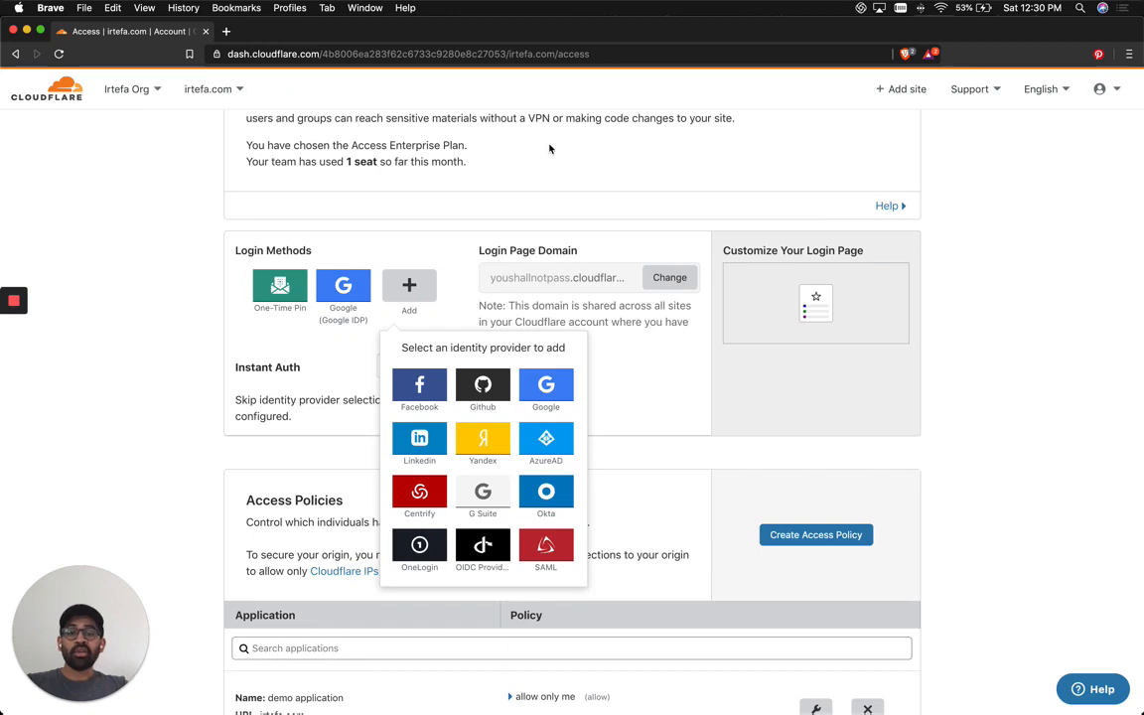
Load irtefa.com in a new Brave tab, then bring Google Chrome forward.
{"action": "key", "text": "super+t"}
{"action": "type", "text": "irtefa.com"}
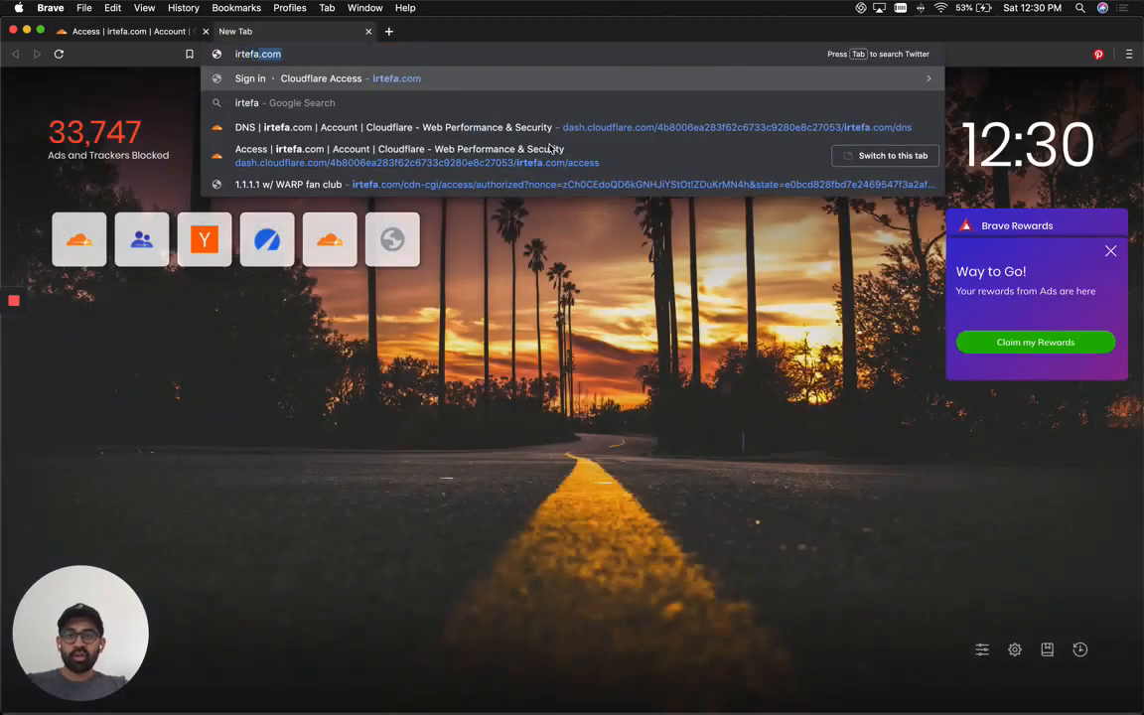
{"action": "key", "text": "Return"}
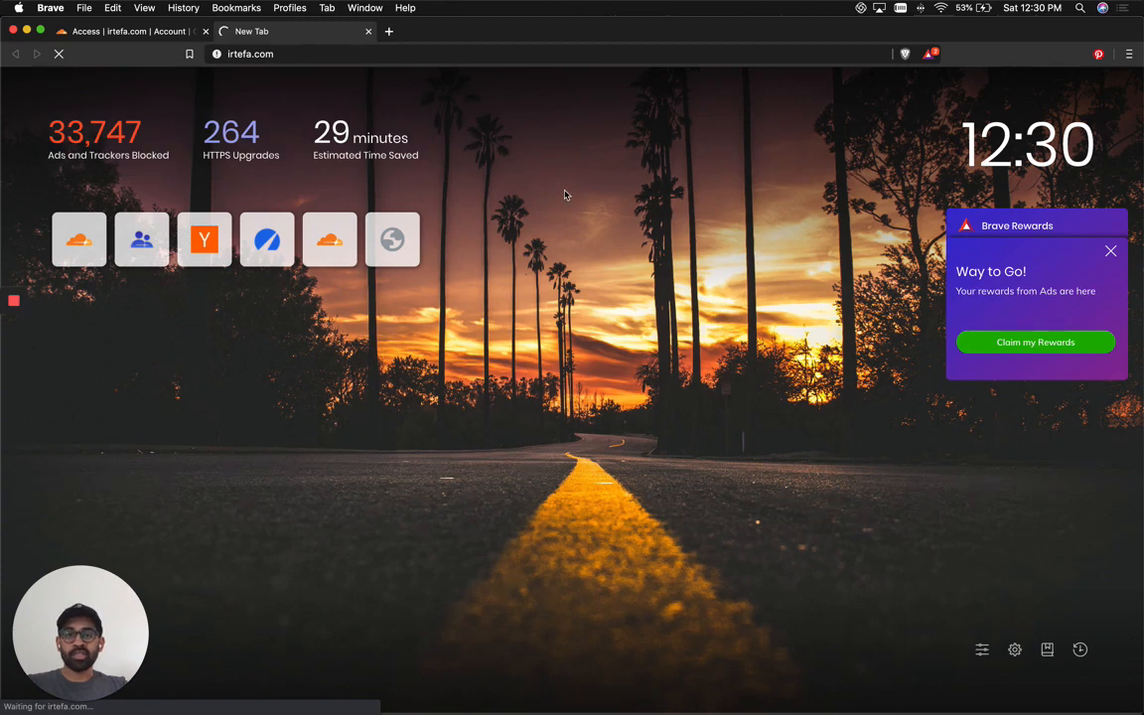
{"action": "key", "text": "super+Tab"}
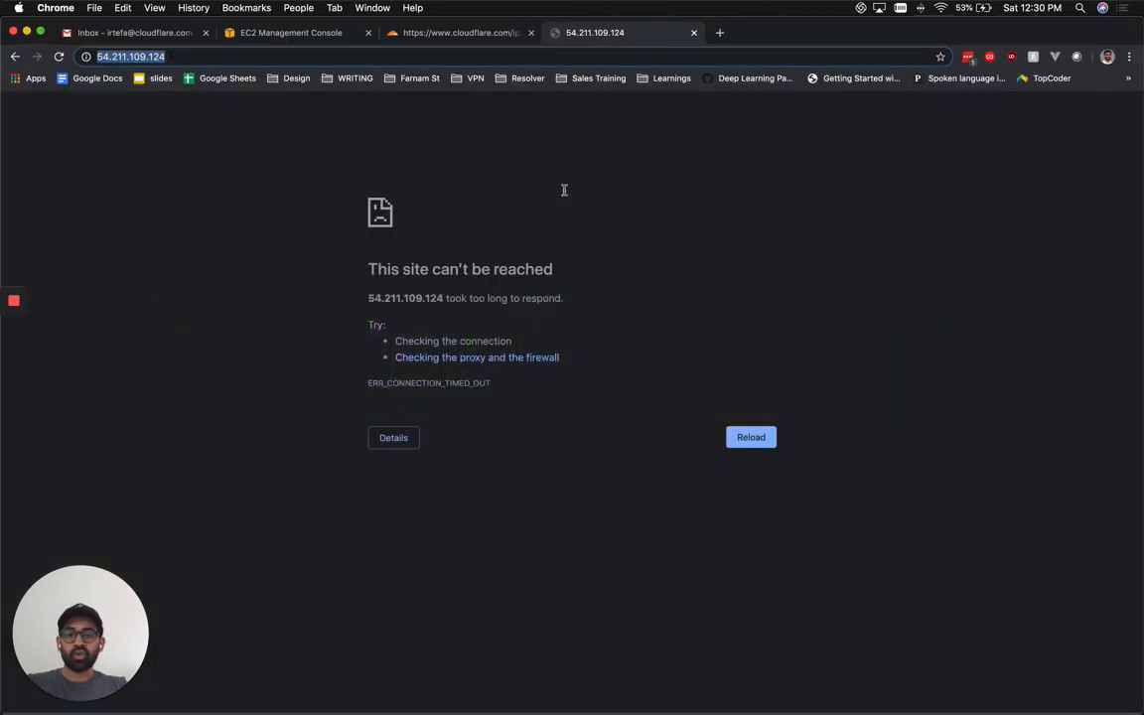
Copy the first Cloudflare IPv4 range 173.245.48.0/20 from cloudflare.com/ips-v4.
{"action": "left_click", "coordinate": [420, 38]}
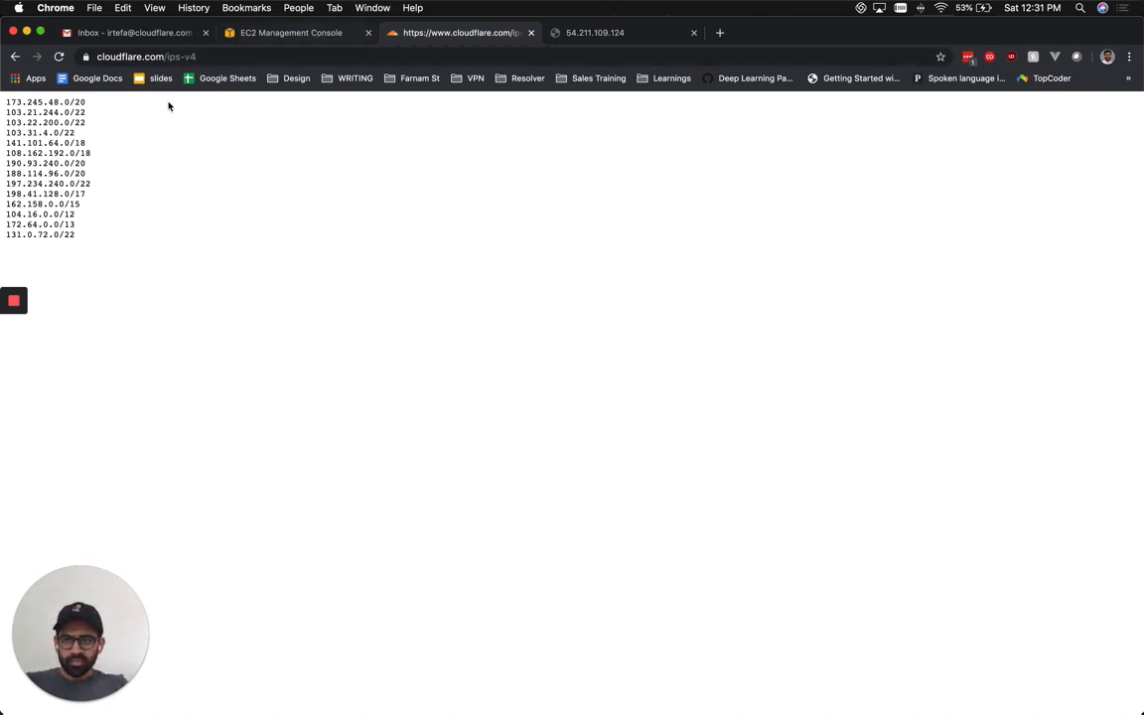
{"action": "left_click_drag", "start_coordinate": [87, 103], "coordinate": [5, 109]}
{"action": "key", "text": "super+c"}
{"action": "key", "text": "ctrl+shift+Tab"}
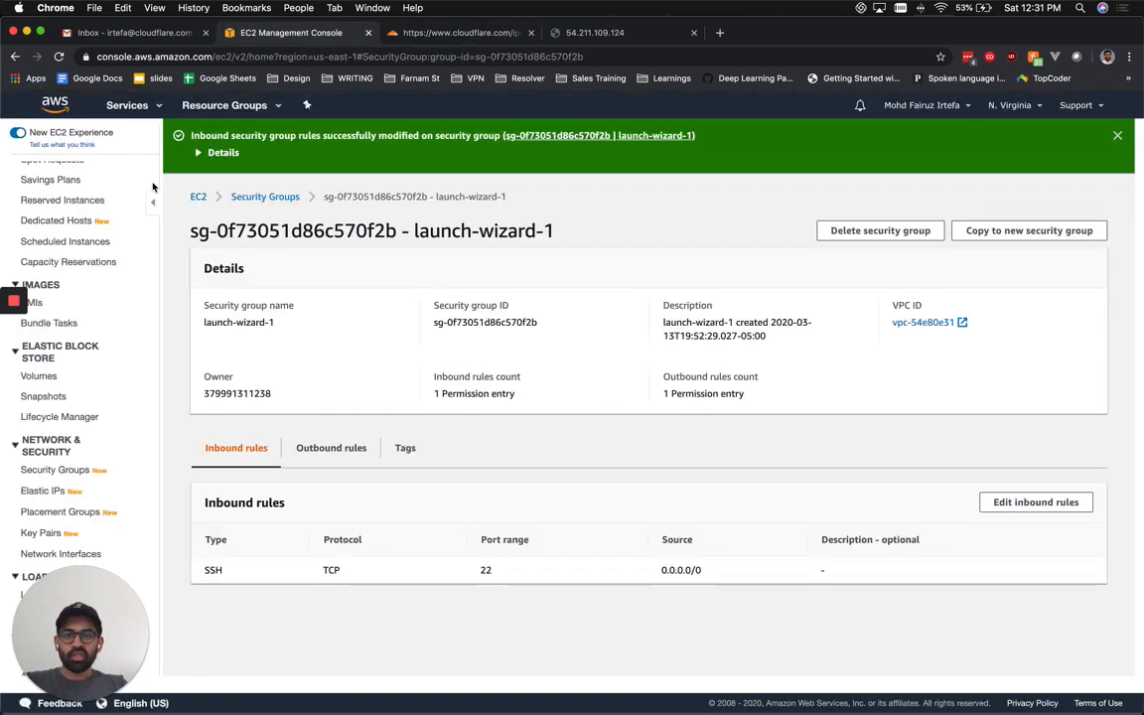
Add an HTTP port 80 inbound rule with source 173.245.48.0/20.
{"action": "left_click", "coordinate": [1005, 502]}
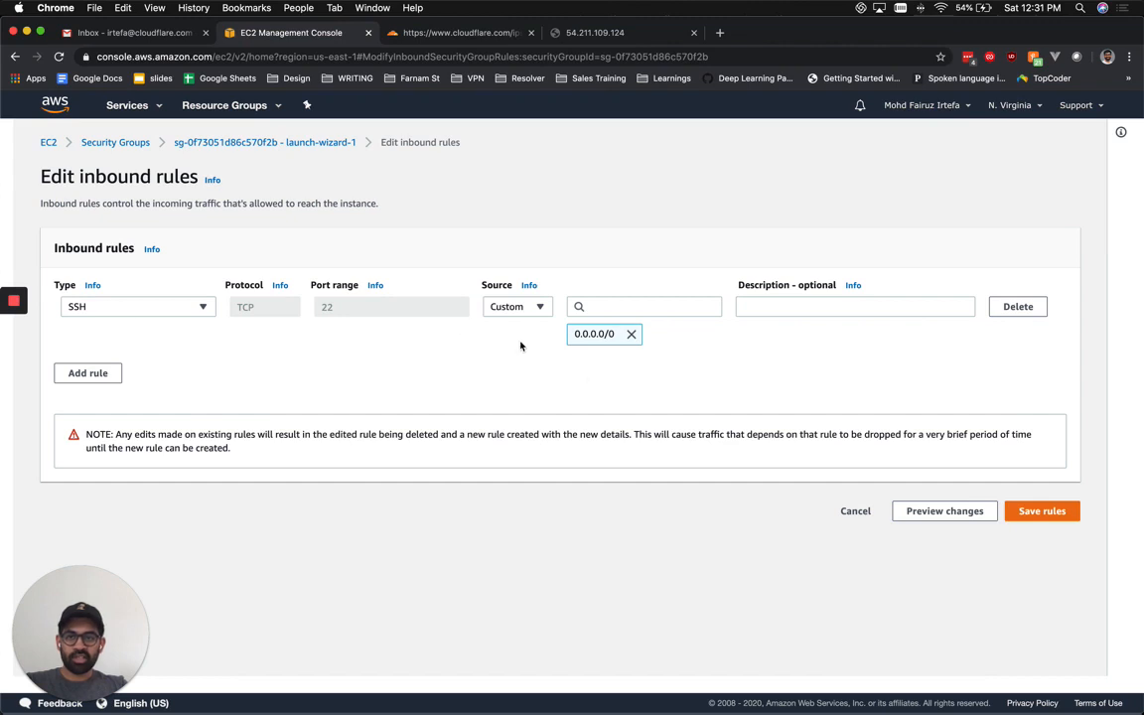
{"action": "left_click", "coordinate": [99, 372]}
{"action": "left_click", "coordinate": [197, 364]}
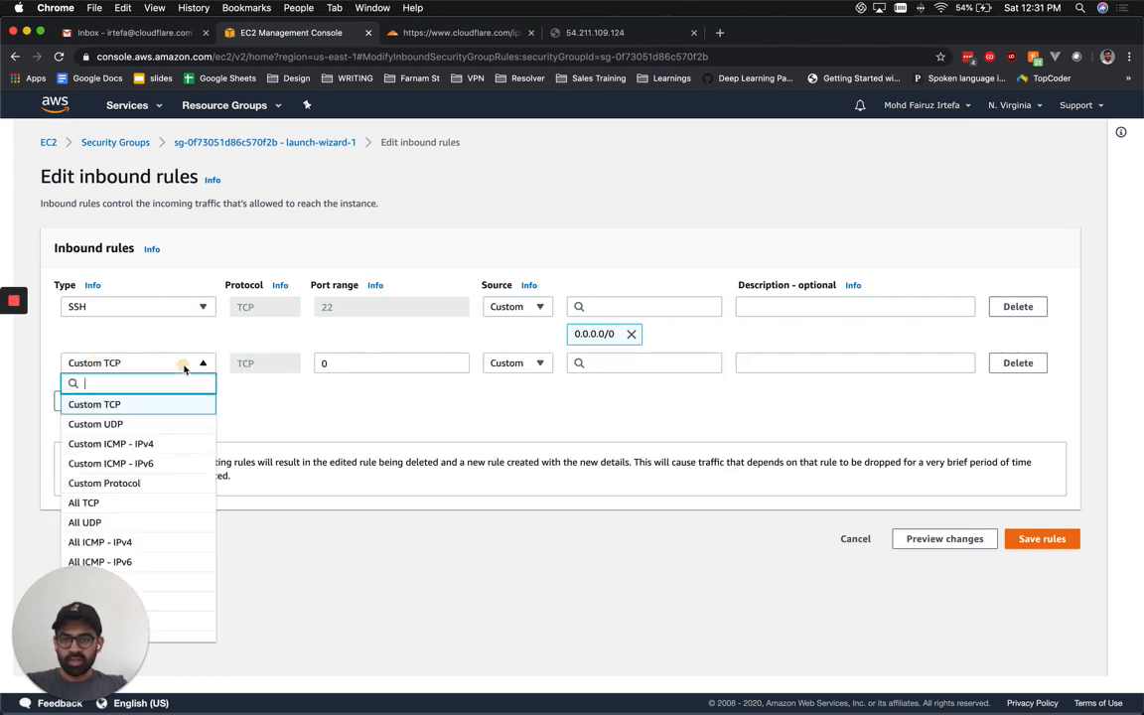
{"action": "type", "text": "ht"}
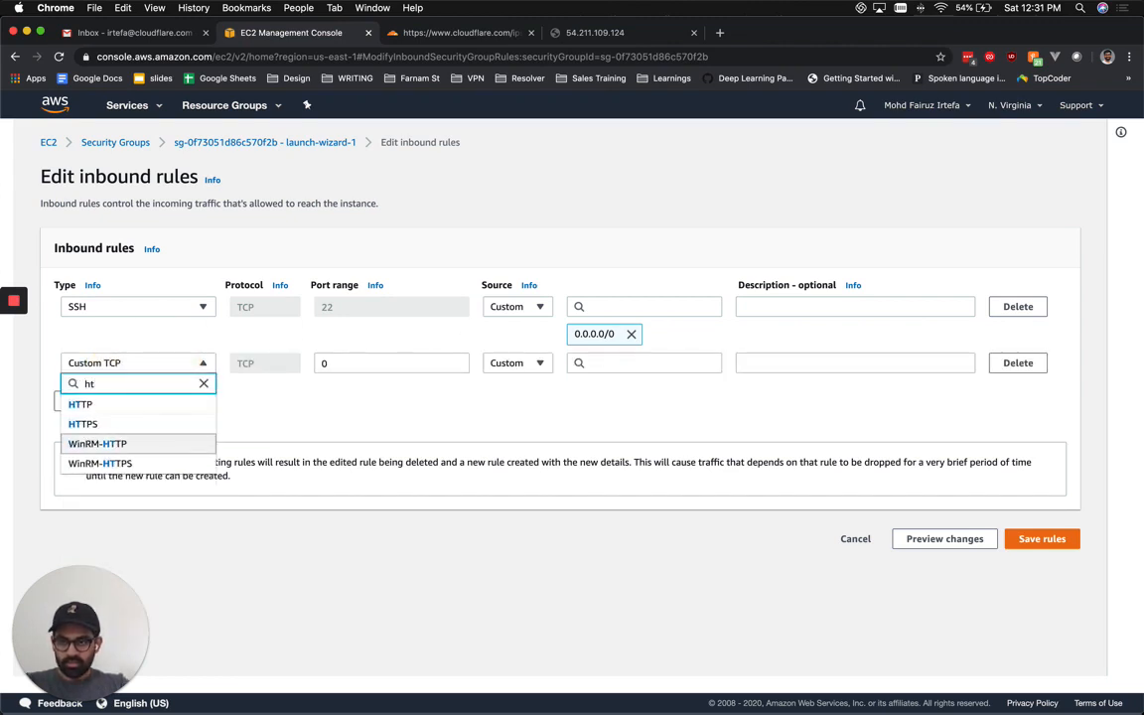
{"action": "left_click", "coordinate": [148, 406]}
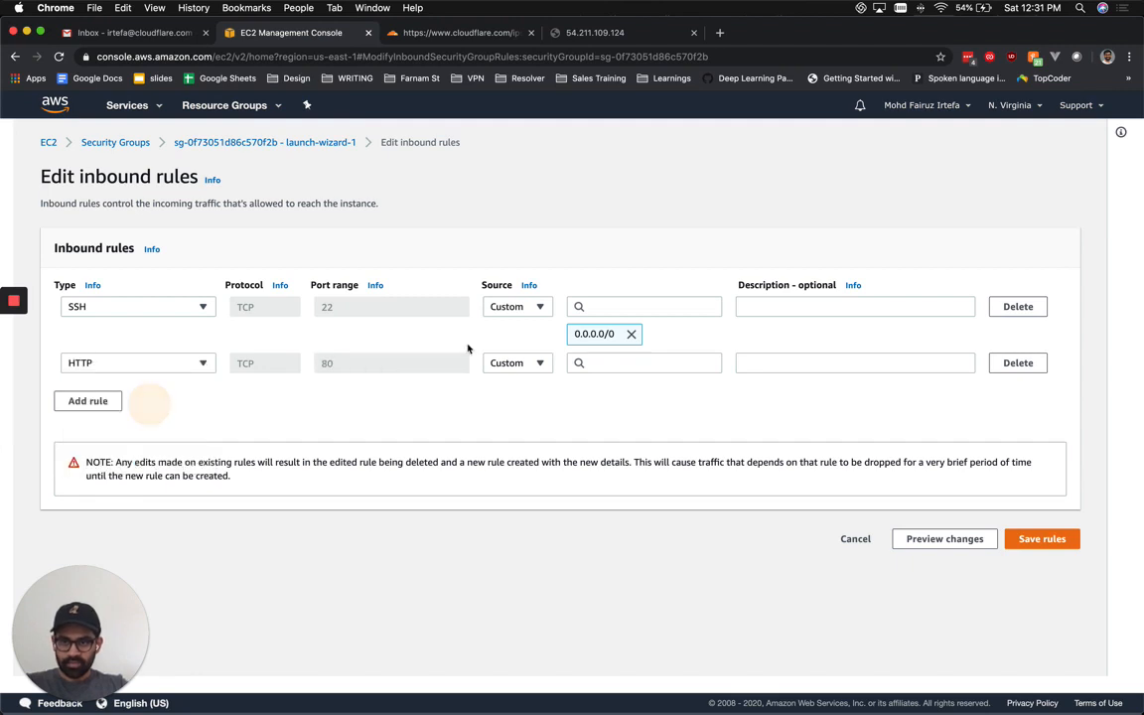
{"action": "left_click", "coordinate": [612, 362]}
{"action": "key", "text": "super+v"}
{"action": "left_click", "coordinate": [620, 412]}
Add Cloudflare ranges 172.64.0.0/13 and 131.0.72.0/22 as further HTTP rule sources.
{"action": "key", "text": "ctrl+Tab"}
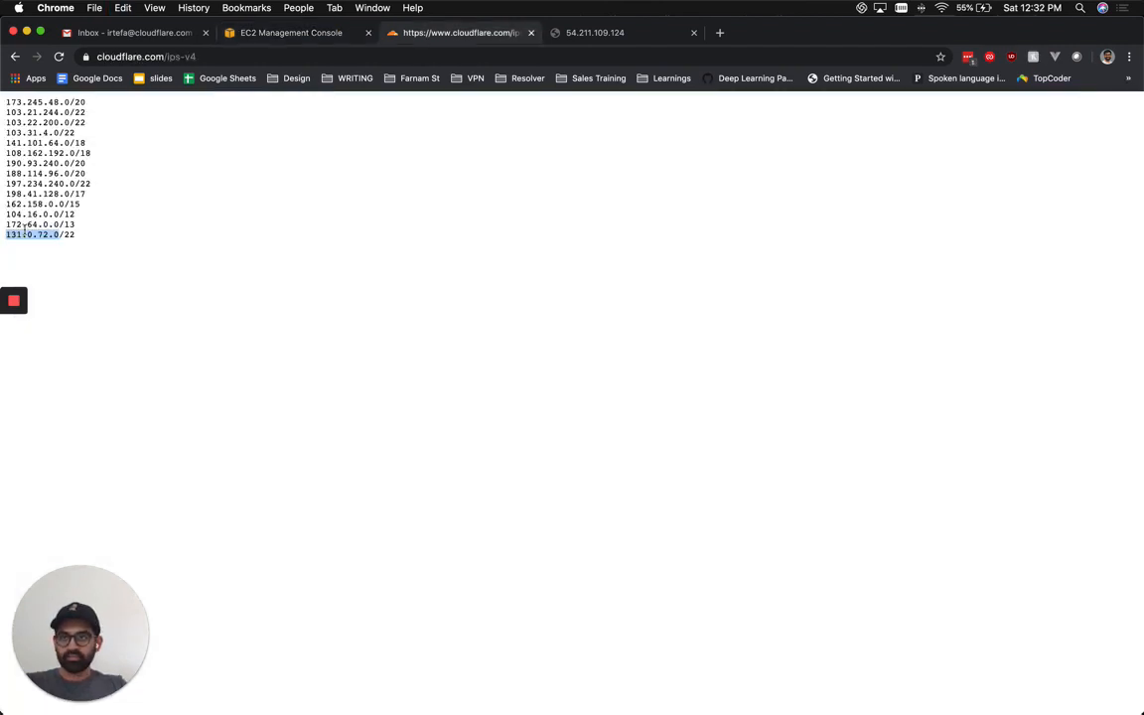
{"action": "triple_click", "coordinate": [34, 225]}
{"action": "key", "text": "super+c"}
{"action": "key", "text": "ctrl+shift+Tab"}
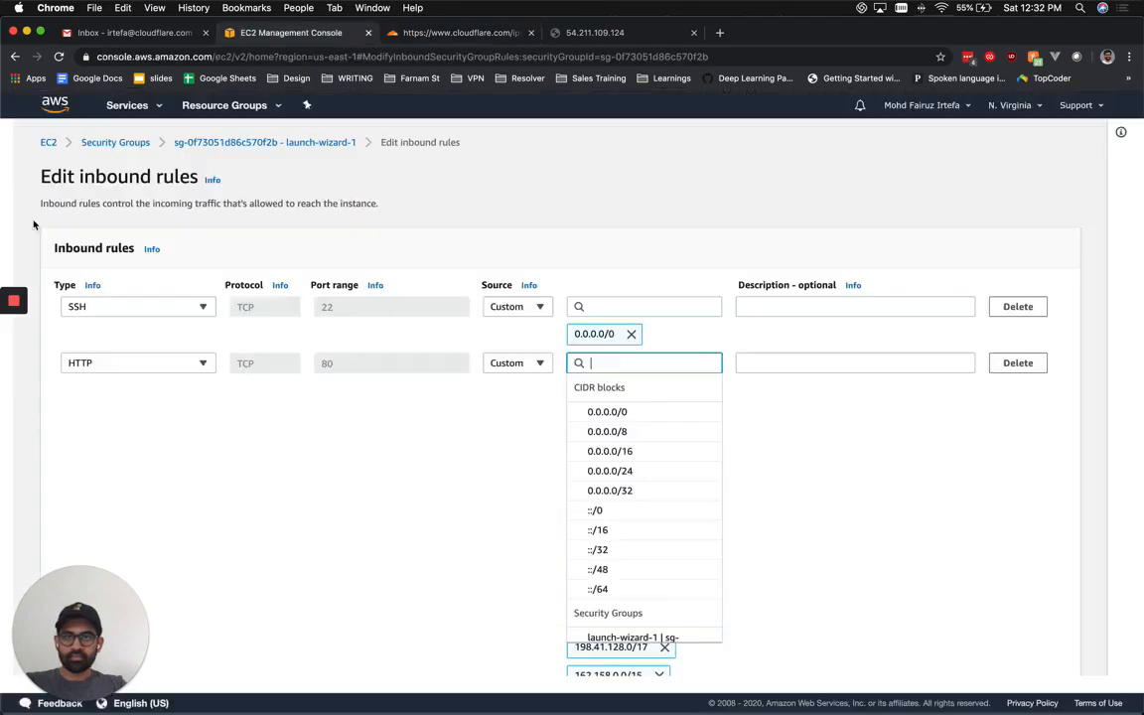
{"action": "key", "text": "super+v"}
{"action": "key", "text": "Return"}
{"action": "scroll", "coordinate": [444, 447], "scroll_direction": "down", "scroll_amount": 2}
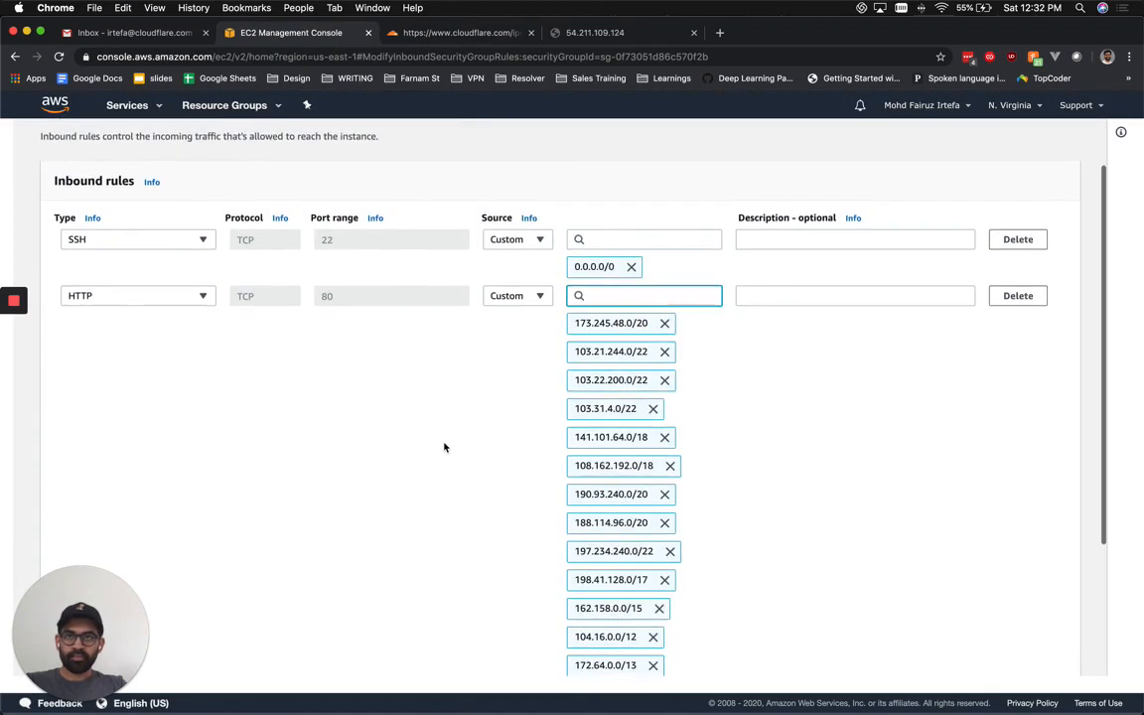
{"action": "key", "text": "ctrl+Tab"}
{"action": "triple_click", "coordinate": [23, 234]}
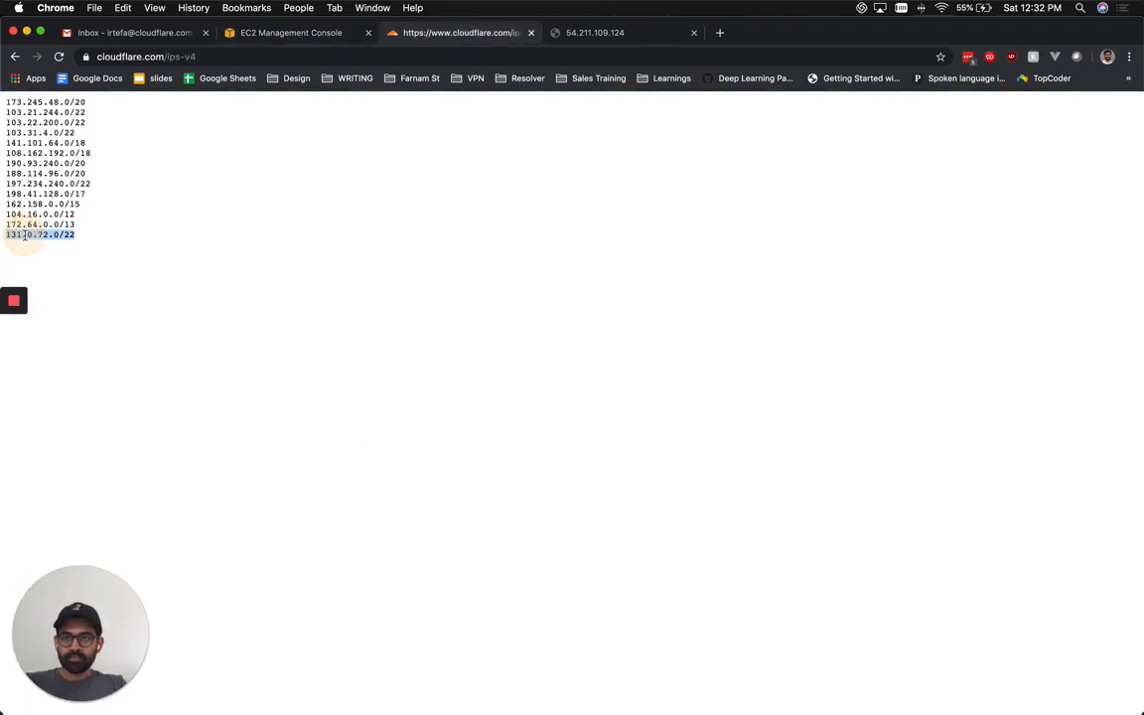
{"action": "key", "text": "super+c"}
{"action": "key", "text": "ctrl+shift+Tab"}
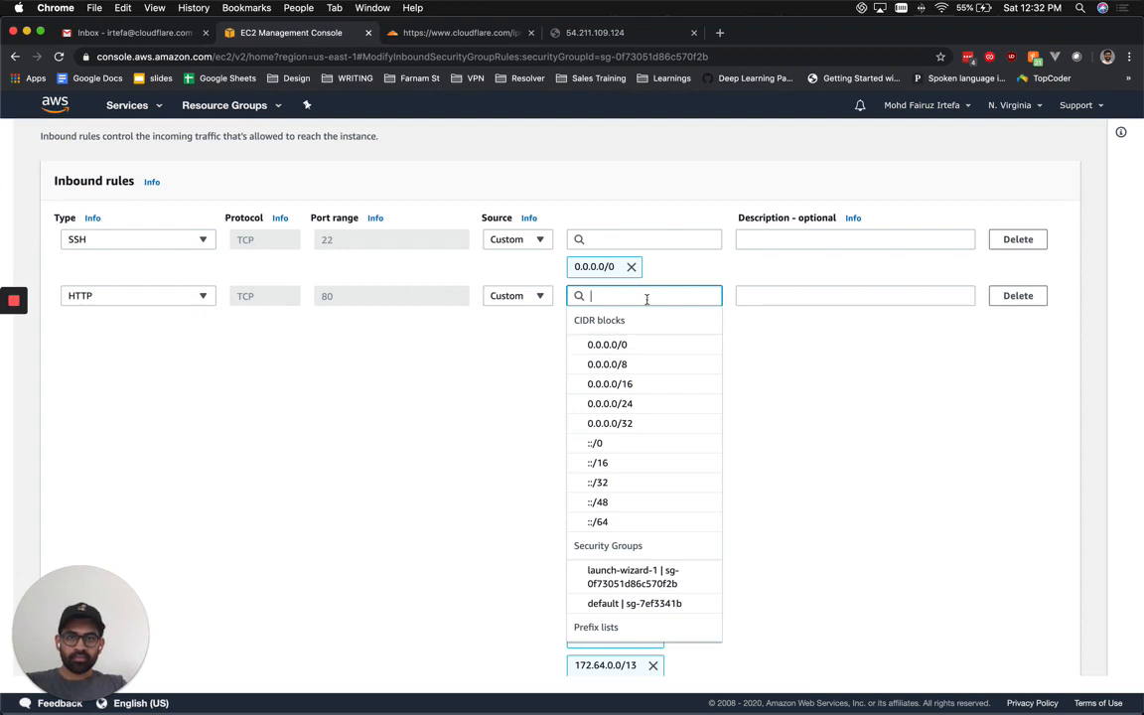
{"action": "key", "text": "super+v"}
{"action": "left_click", "coordinate": [645, 343]}
{"action": "left_click", "coordinate": [478, 389]}
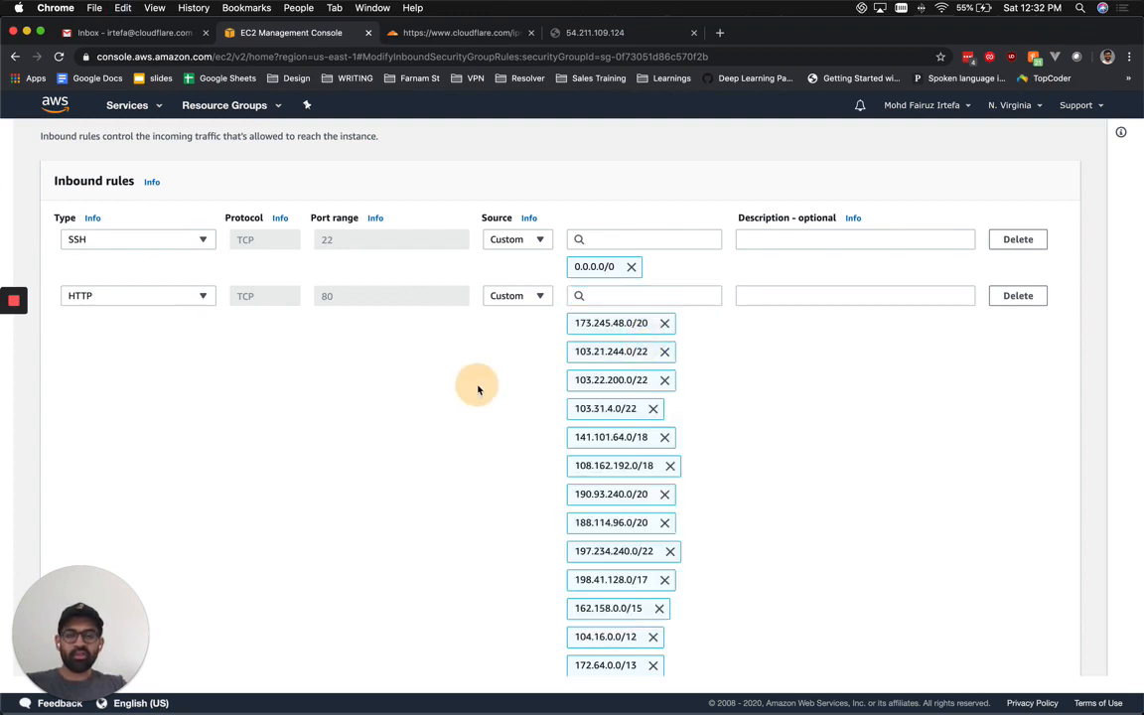
Review the rule list against Cloudflare's ranges, save the inbound rules, and recheck the bare IP.
{"action": "scroll", "coordinate": [477, 389], "scroll_direction": "down", "scroll_amount": 1}
{"action": "scroll", "coordinate": [477, 389], "scroll_direction": "down", "scroll_amount": 1}
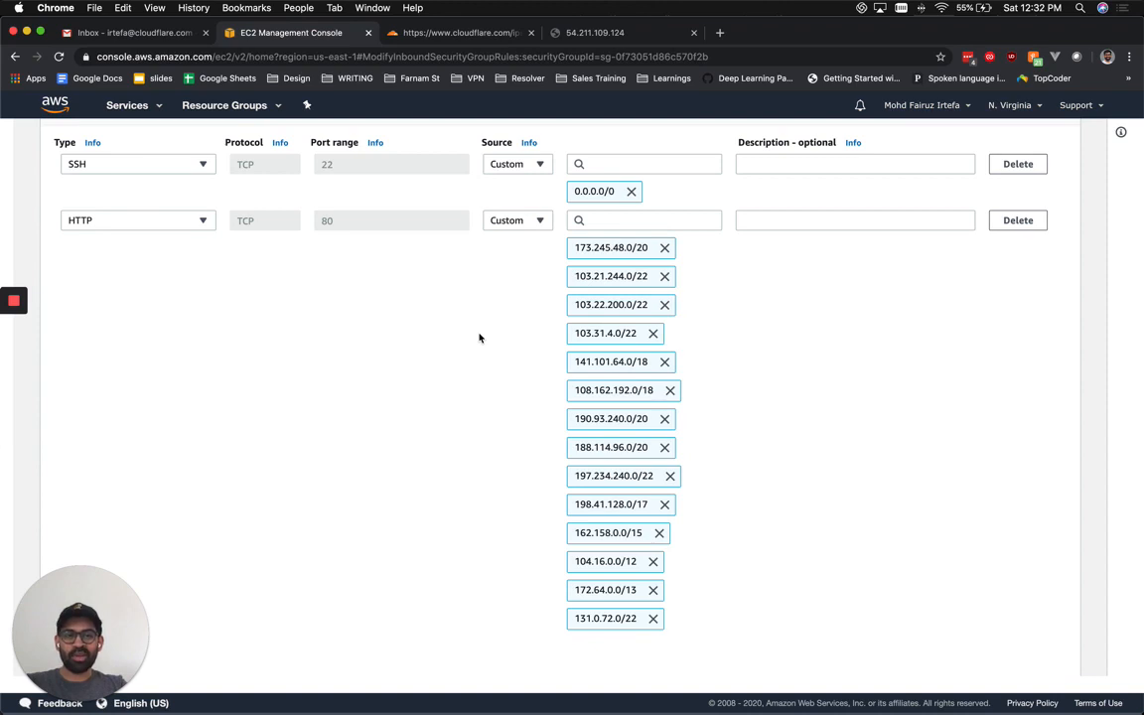
{"action": "scroll", "coordinate": [478, 338], "scroll_direction": "down", "scroll_amount": 4}
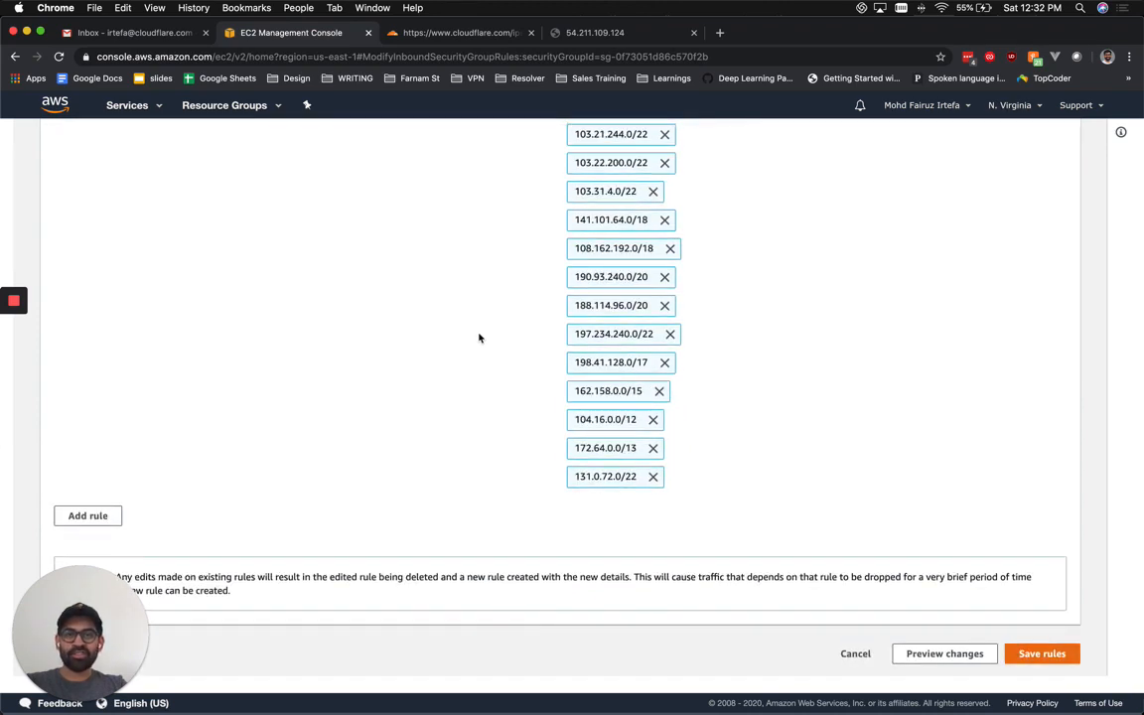
{"action": "scroll", "coordinate": [829, 422], "scroll_direction": "up", "scroll_amount": 6}
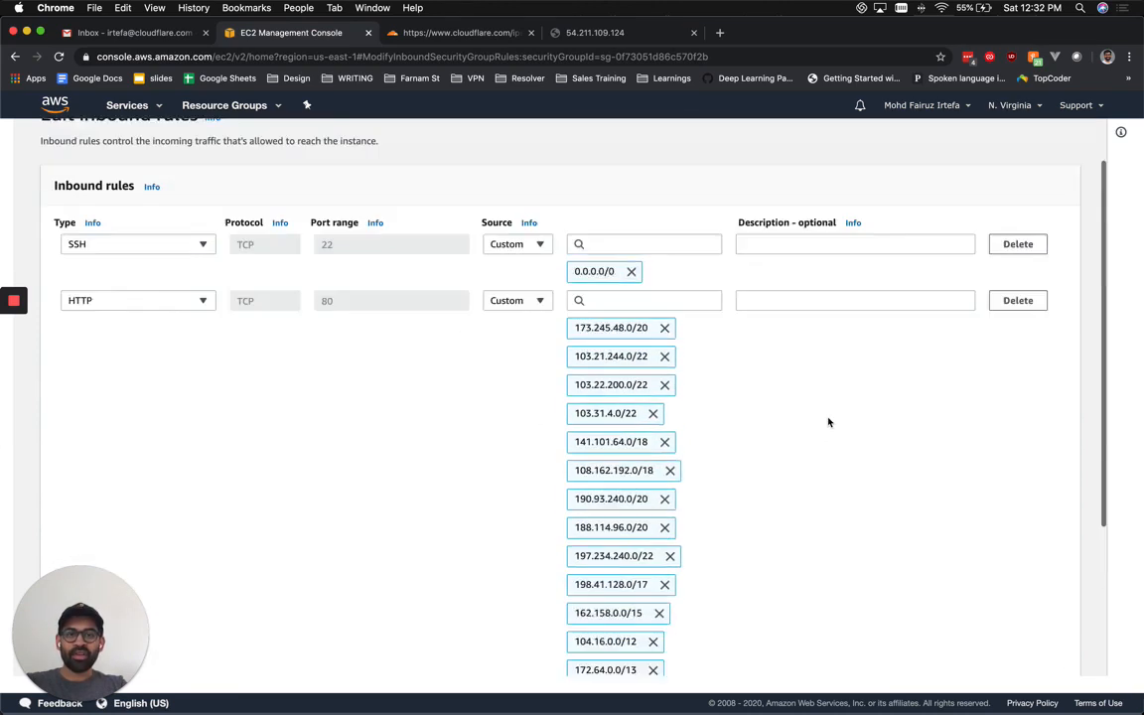
{"action": "scroll", "coordinate": [828, 422], "scroll_direction": "up", "scroll_amount": 1}
{"action": "scroll", "coordinate": [828, 422], "scroll_direction": "down", "scroll_amount": 2}
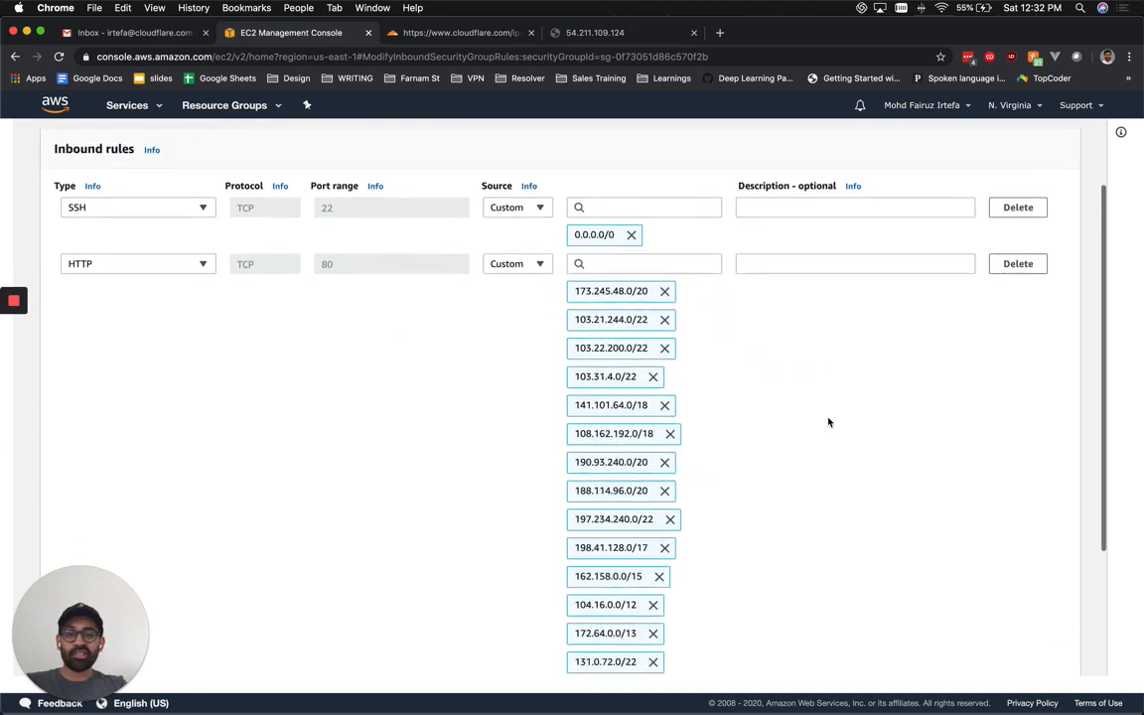
{"action": "scroll", "coordinate": [829, 422], "scroll_direction": "down", "scroll_amount": 5}
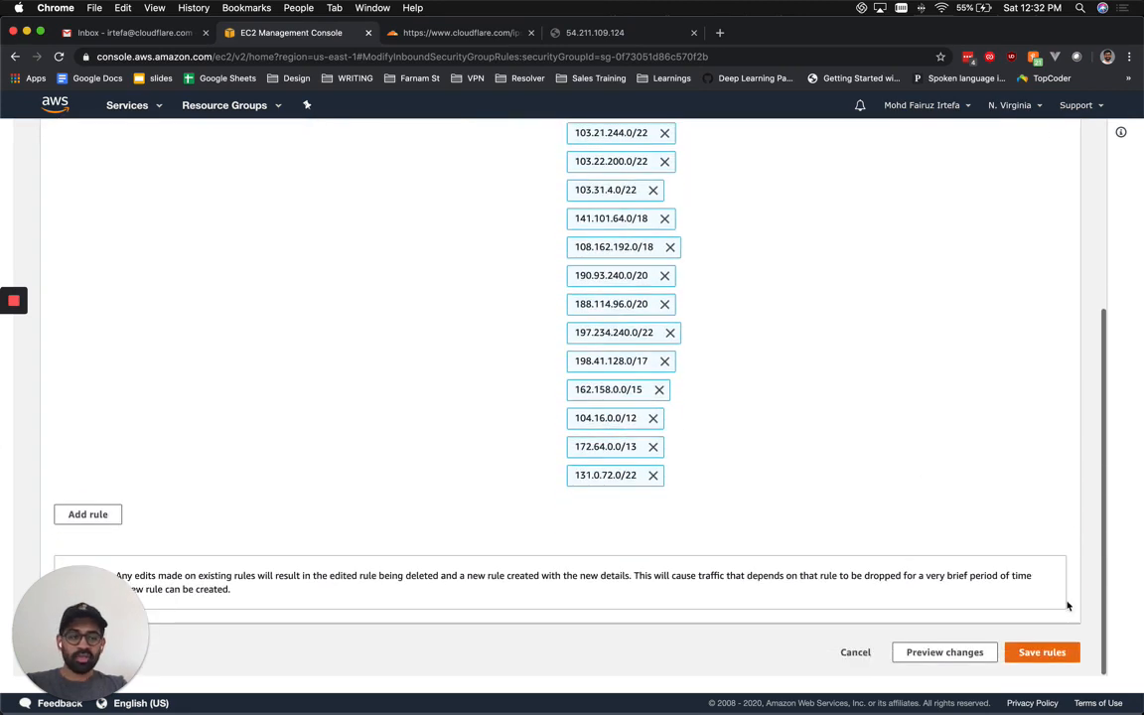
{"action": "left_click", "coordinate": [442, 38]}
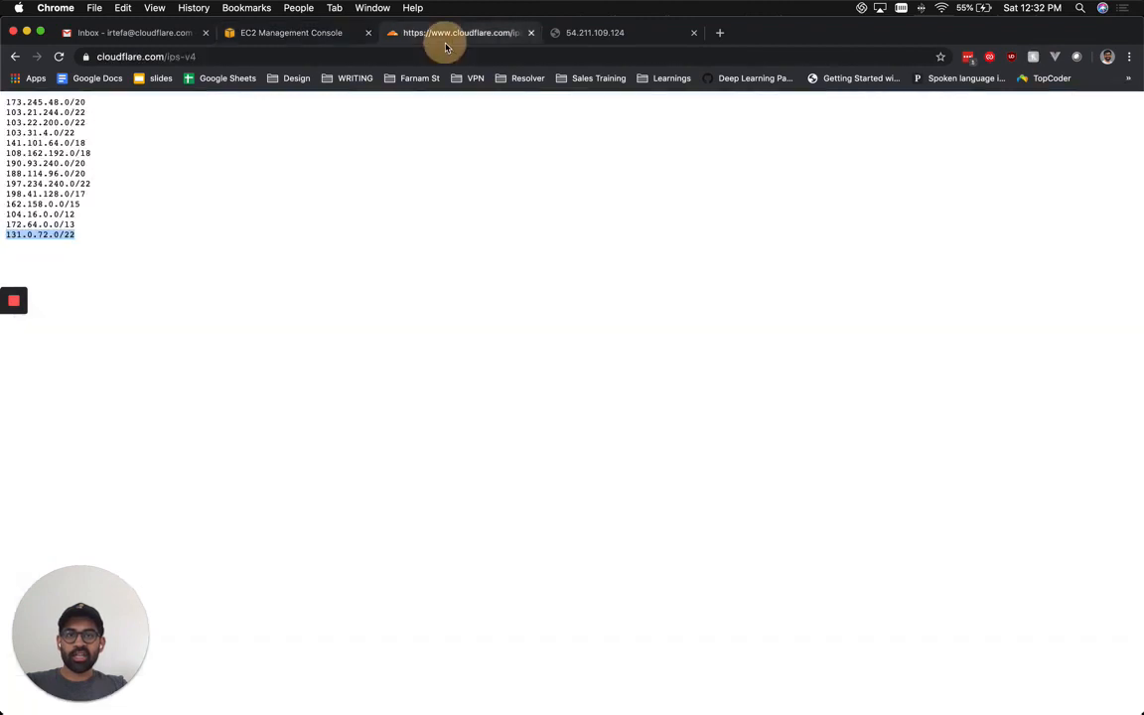
{"action": "left_click", "coordinate": [298, 33]}
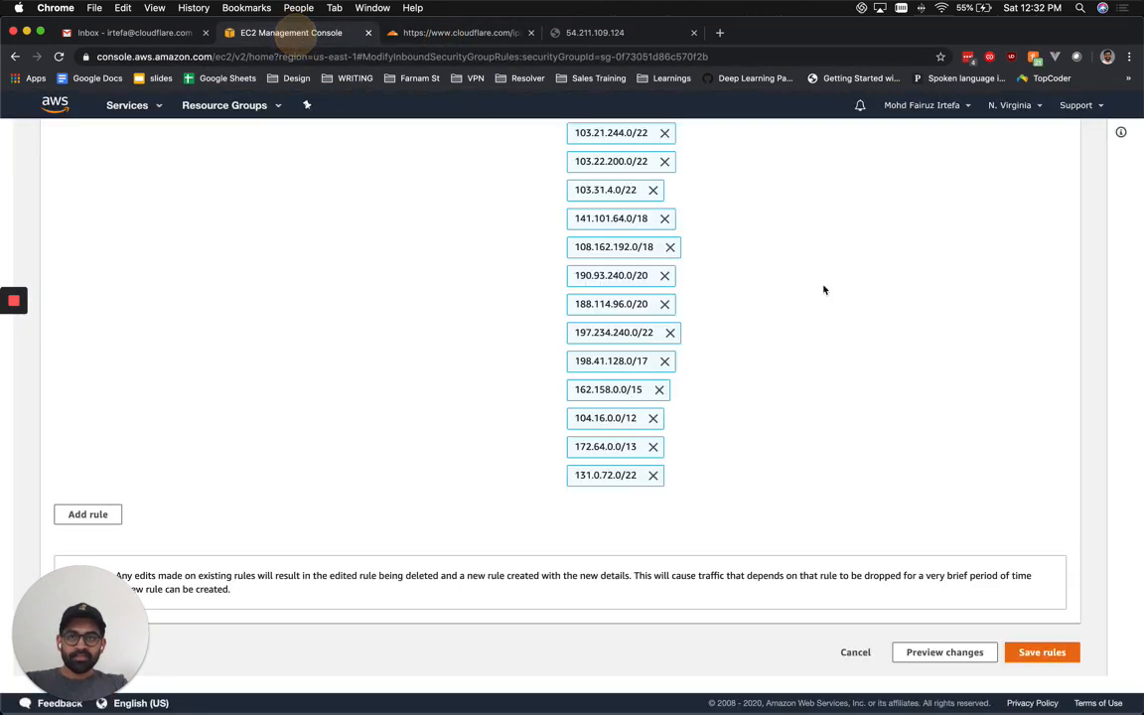
{"action": "left_click", "coordinate": [1040, 653]}
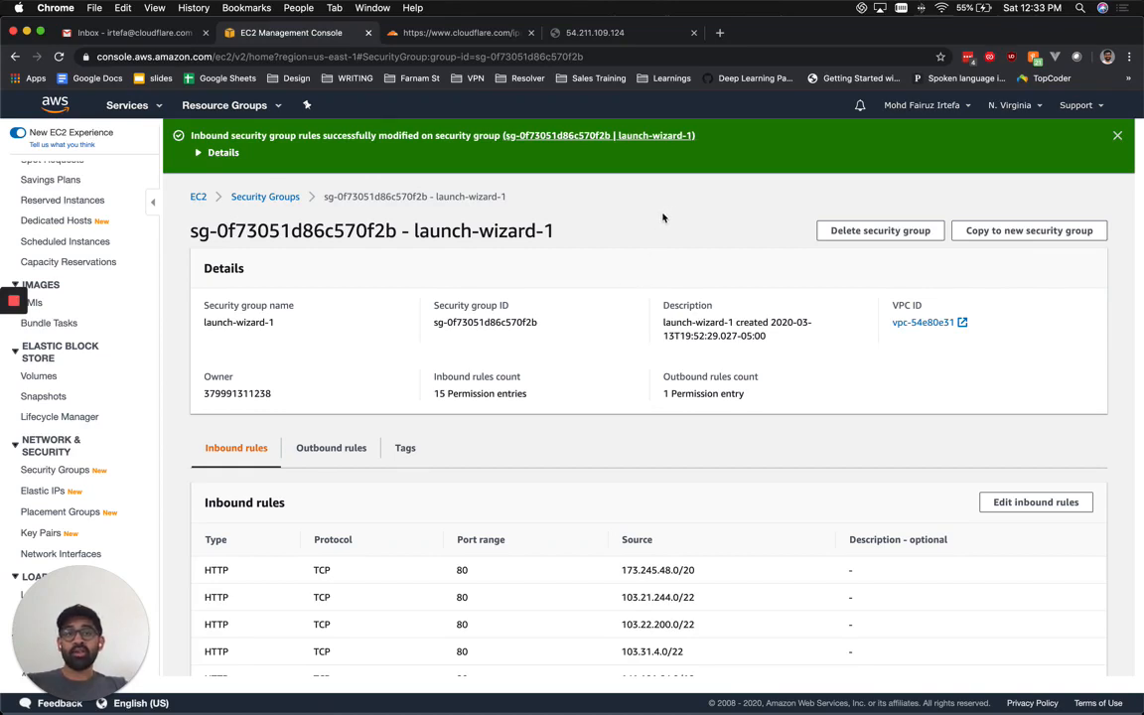
{"action": "left_click", "coordinate": [624, 34]}
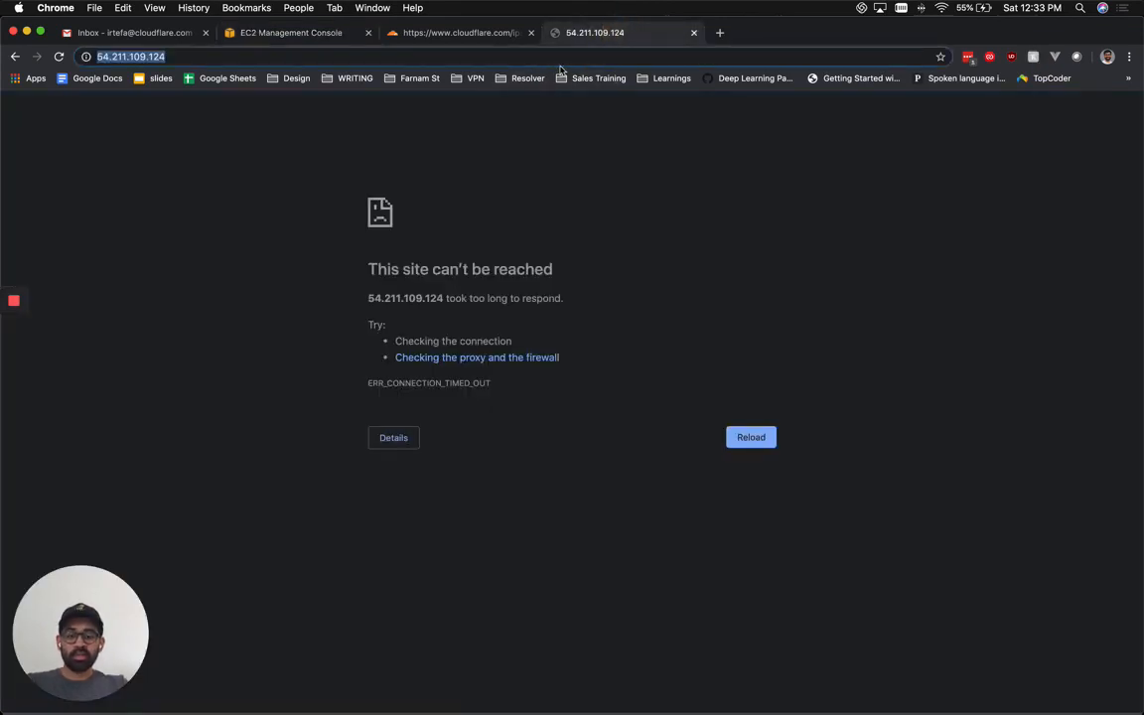
Load the demo site's domain instead of the timed-out IP to reach the Access sign-in page.
{"action": "type", "text": "irtefa"}
{"action": "key", "text": "Return"}
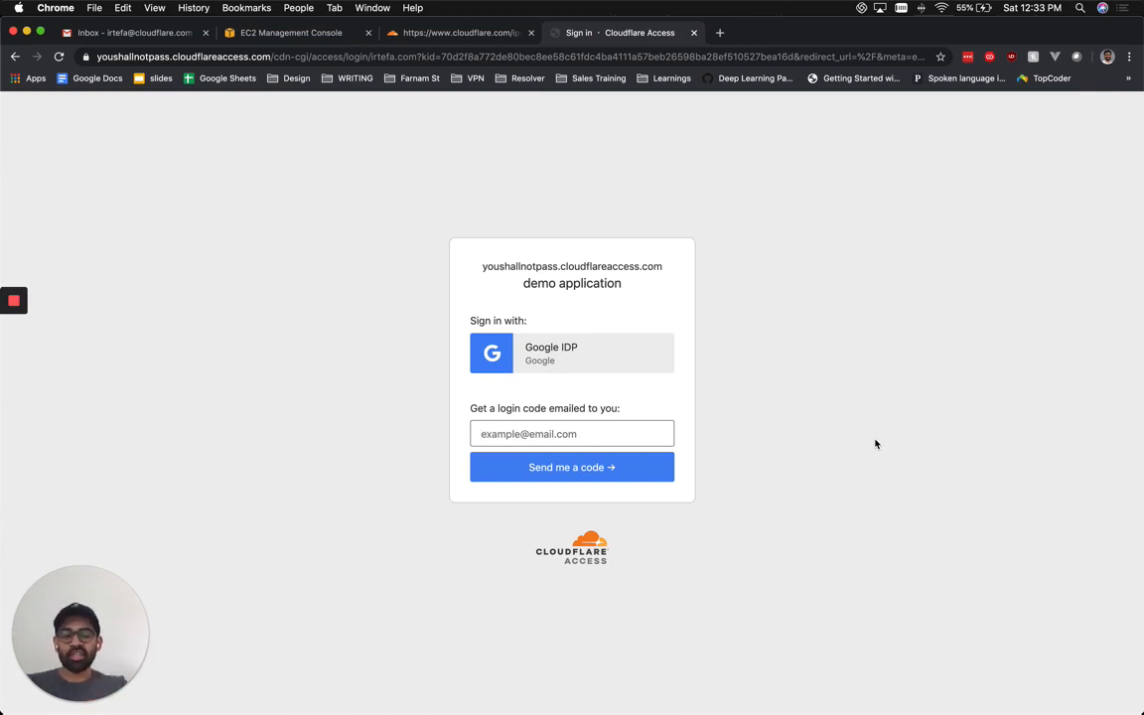
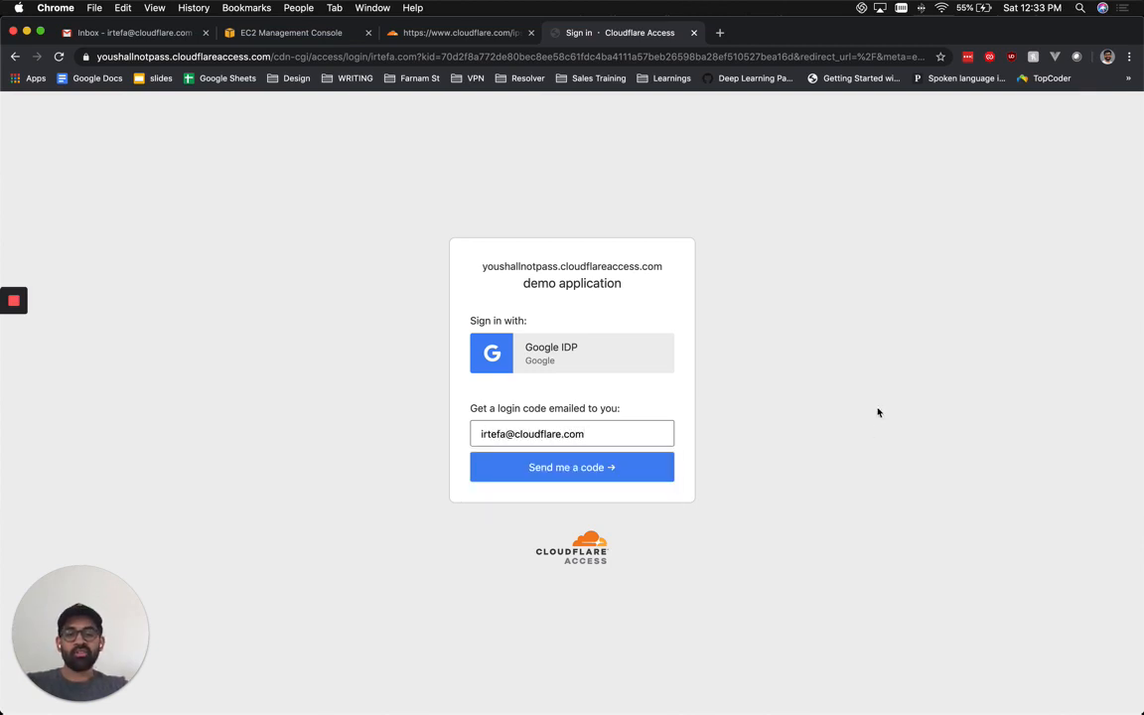
Enter your email address to request a login code, then open the code email in Gmail.
{"action": "left_click", "coordinate": [589, 478]}
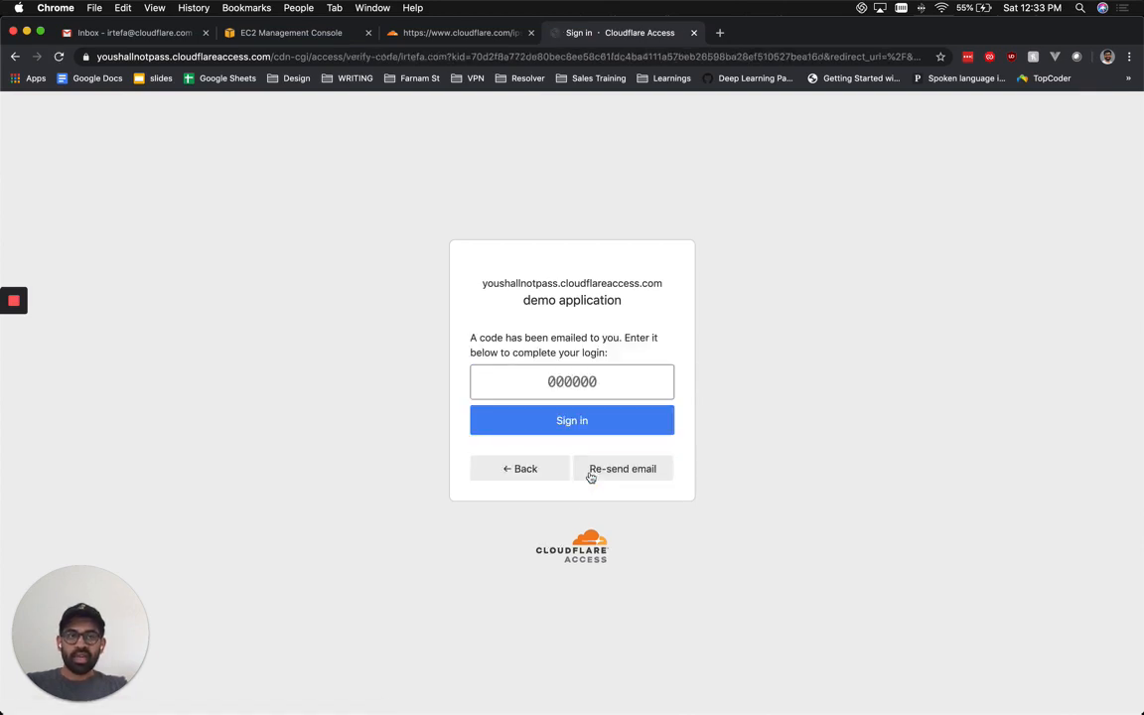
{"action": "left_click", "coordinate": [120, 32]}
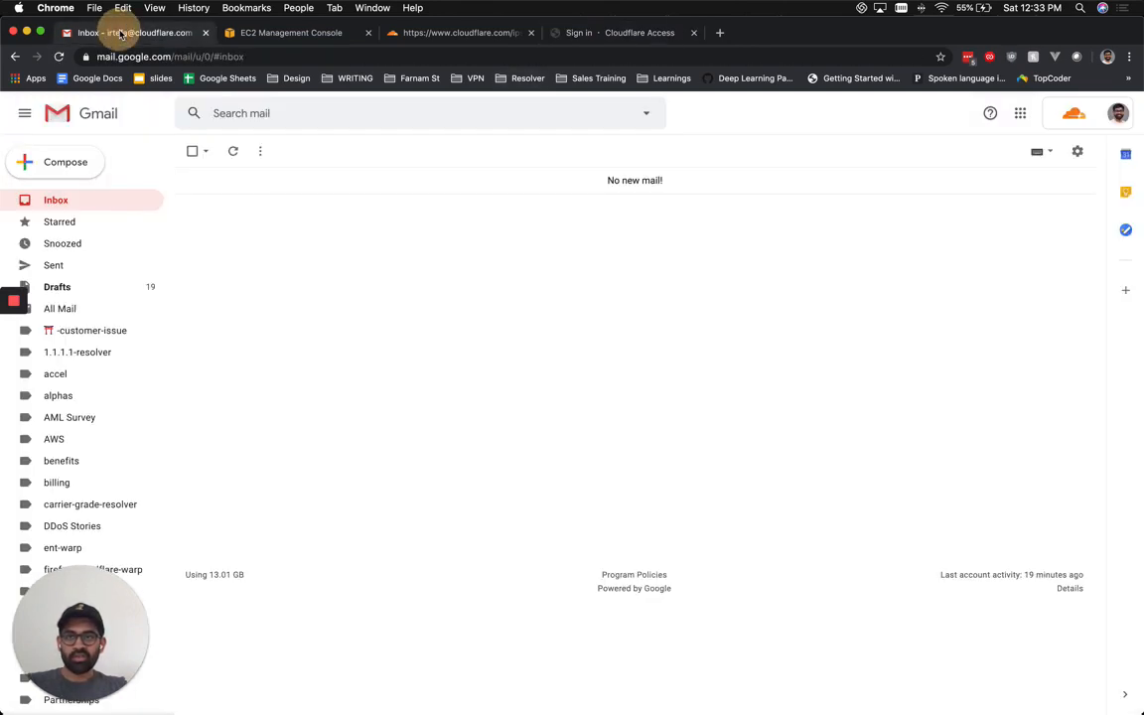
{"action": "left_click", "coordinate": [89, 206]}
{"action": "left_click", "coordinate": [301, 183]}
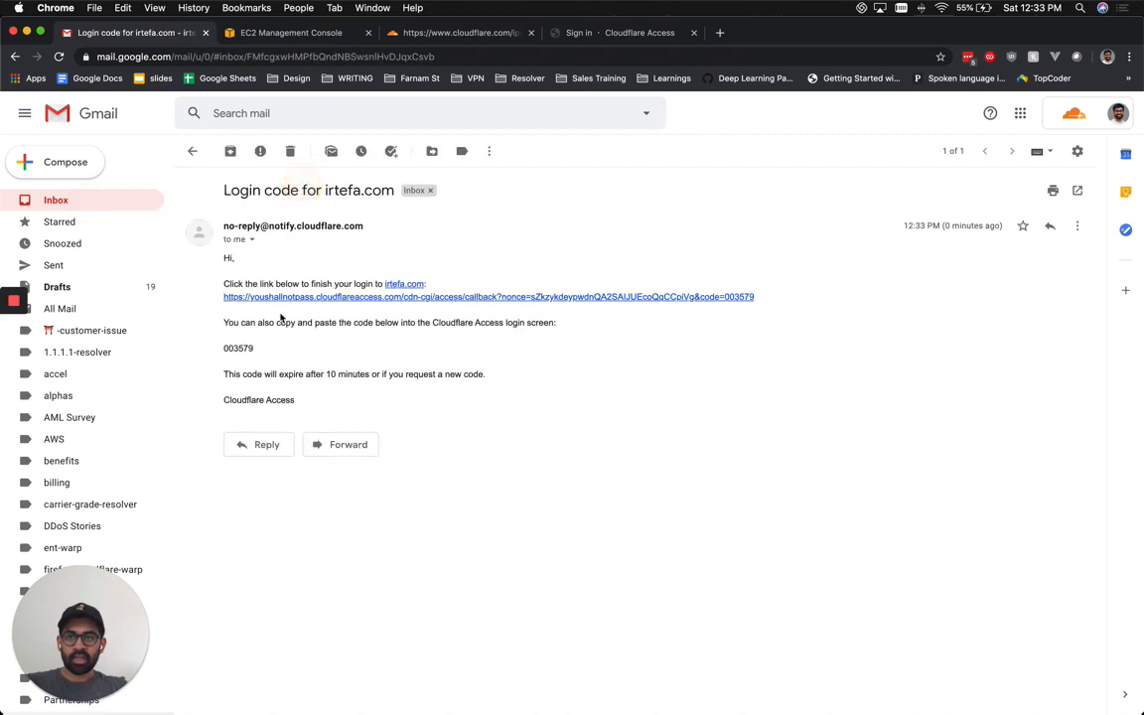
Copy the one-time code from the email, paste it into the Access page, and submit.
{"action": "double_click", "coordinate": [239, 347]}
{"action": "key", "text": "super+c"}
{"action": "key", "text": "super+4"}
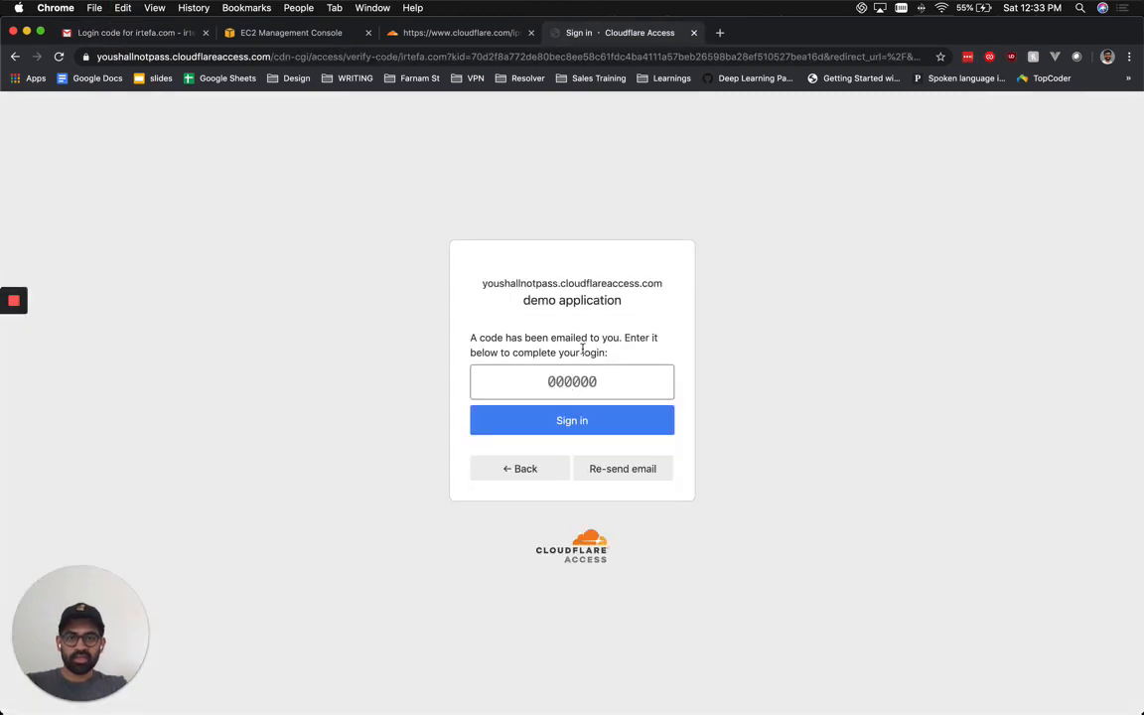
{"action": "key", "text": "super+v"}
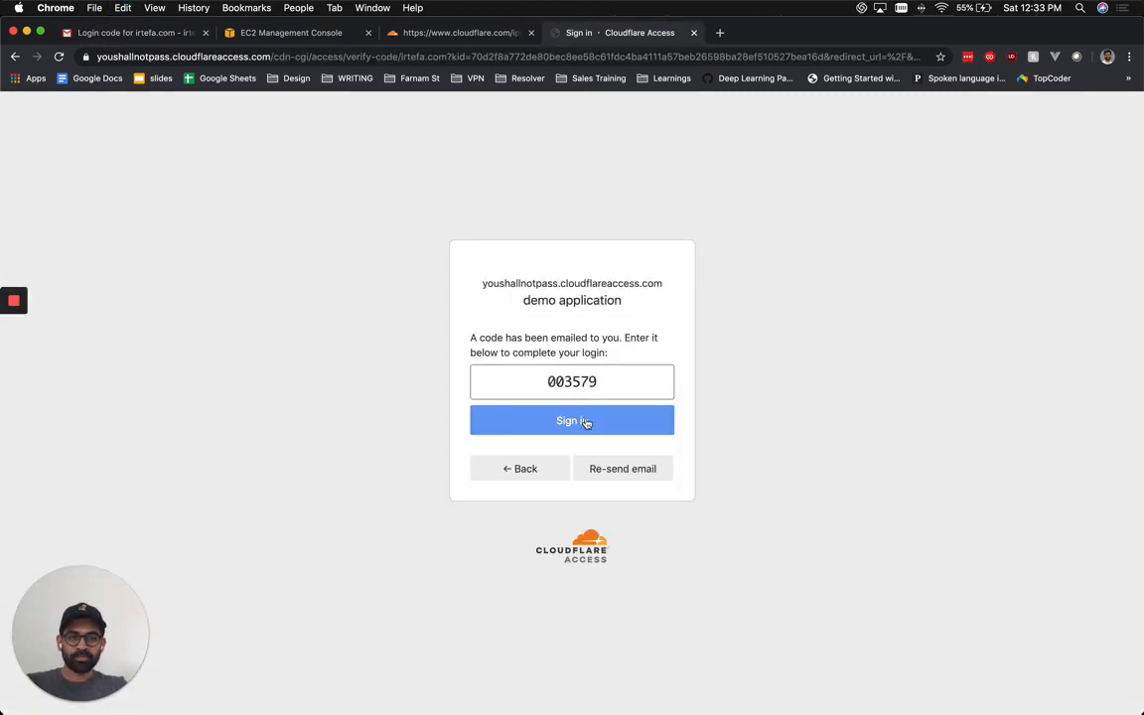
{"action": "left_click", "coordinate": [586, 422]}
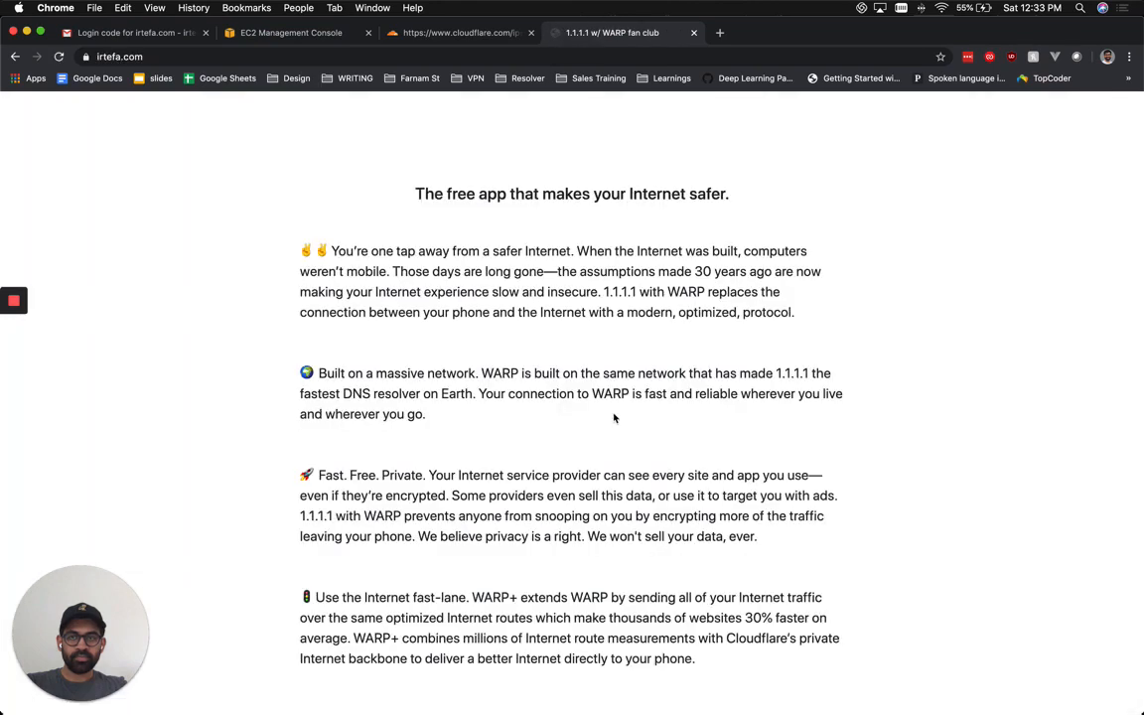
{"action": "scroll", "coordinate": [575, 327], "scroll_direction": "down", "scroll_amount": 1}
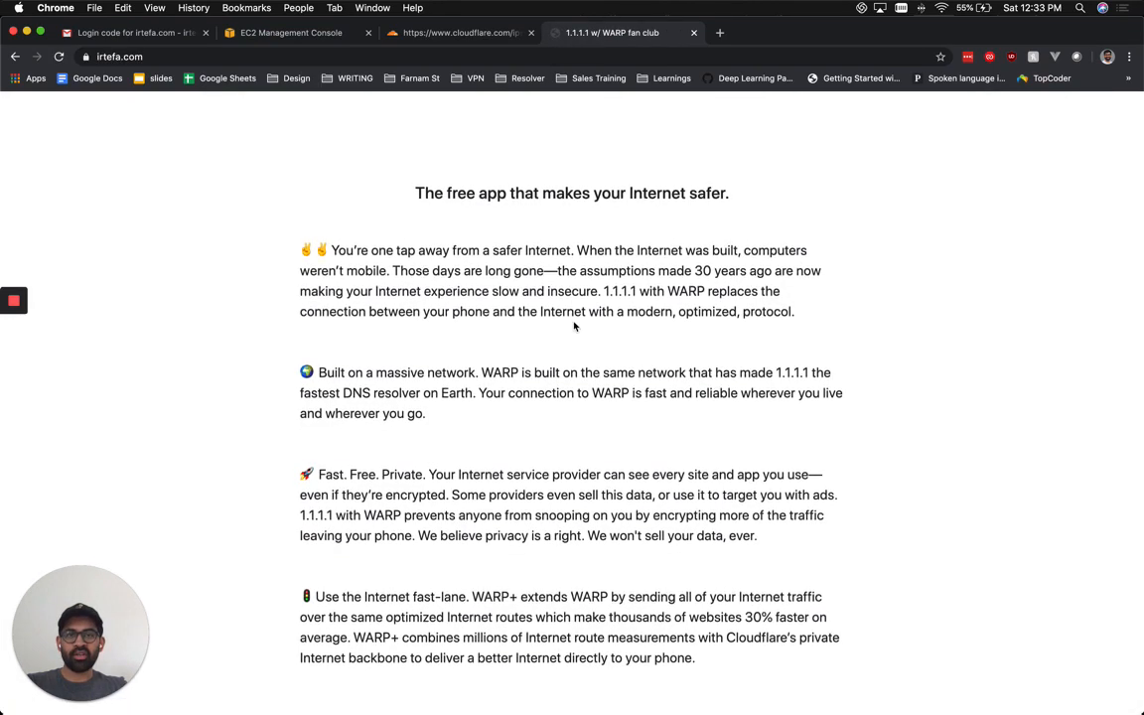
{"action": "scroll", "coordinate": [575, 326], "scroll_direction": "up", "scroll_amount": 1}
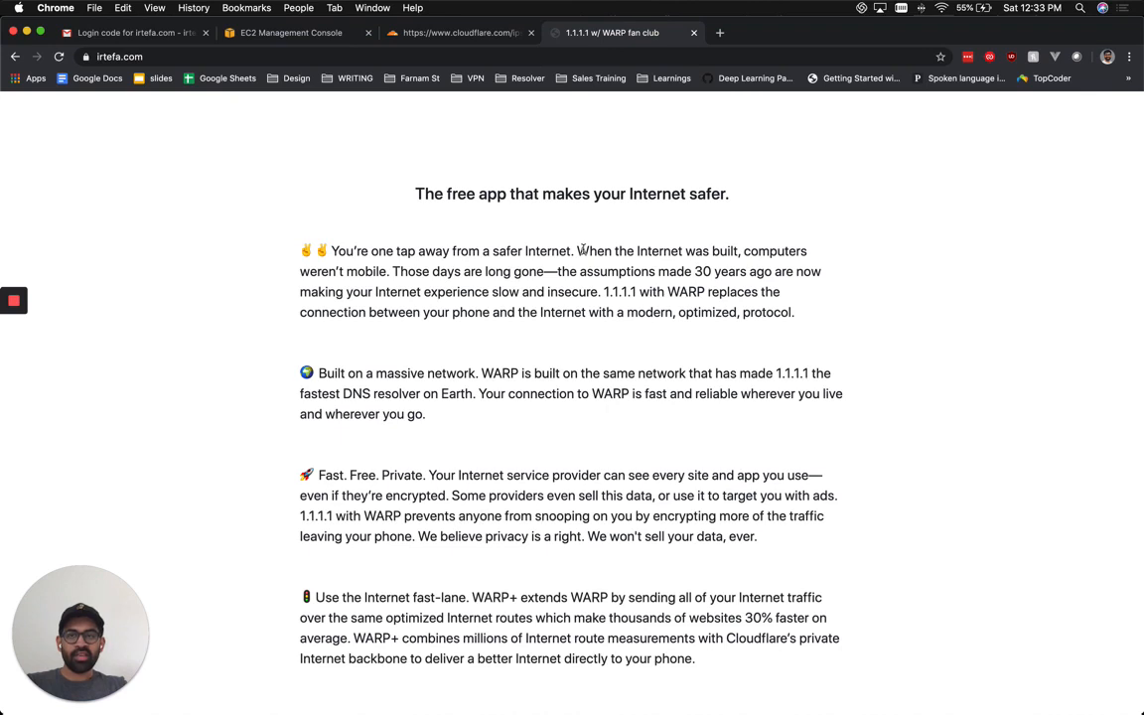